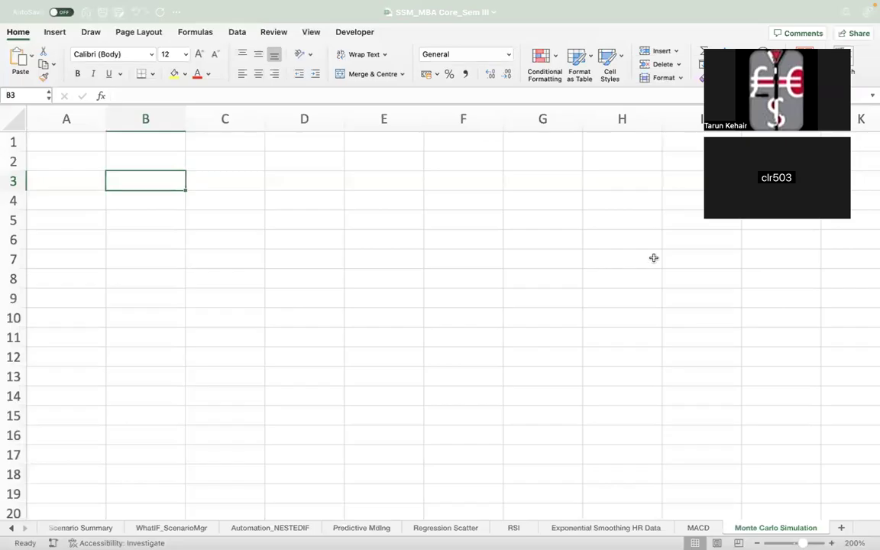
Enter the row label Mean in cell C5.
key(XF86AudioRaiseVolume)
key(XF86AudioRaiseVolume)
key(XF86AudioRaiseVolume)
key(XF86AudioRaiseVolume)
key(XF86AudioRaiseVolume)
key(XF86AudioRaiseVolume)
key(XF86AudioRaiseVolume)
key(XF86AudioRaiseVolume)
click(188, 233)
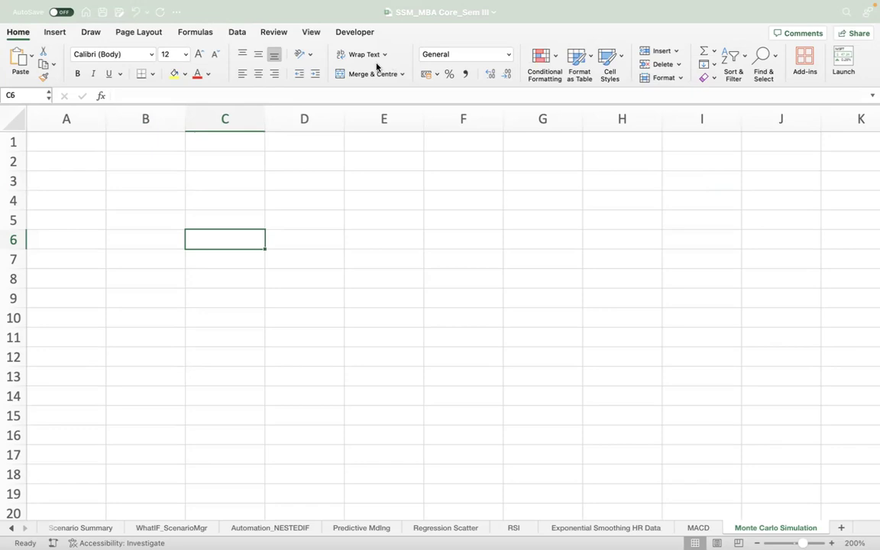
click(191, 180)
key(Down)
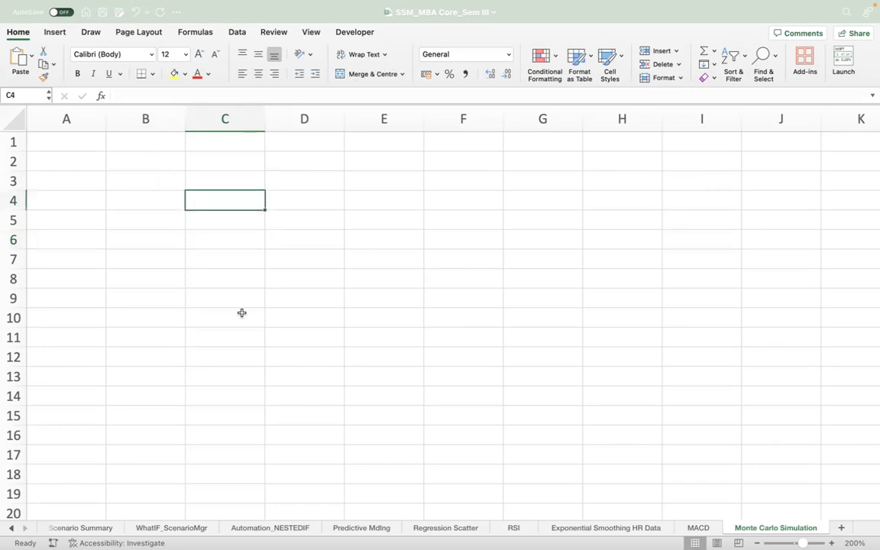
key(Down)
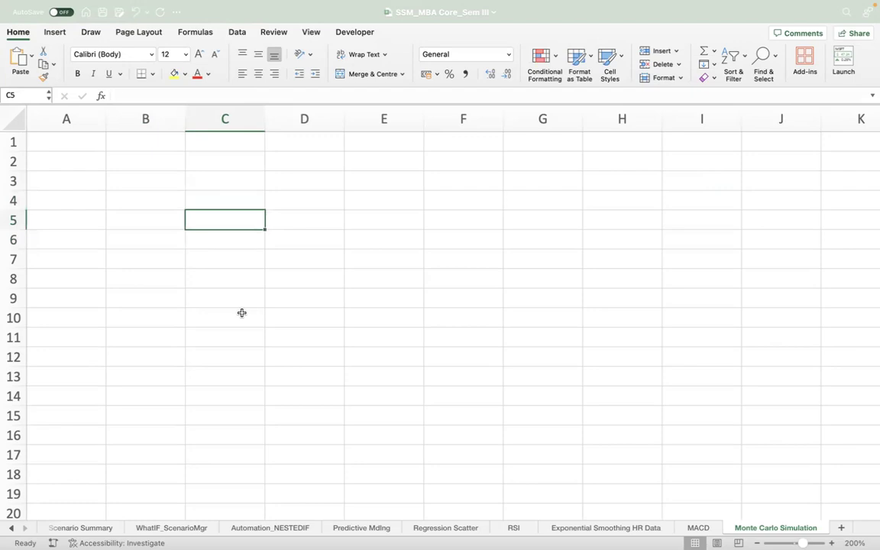
text(Mean)
key(Return)
key(Right)
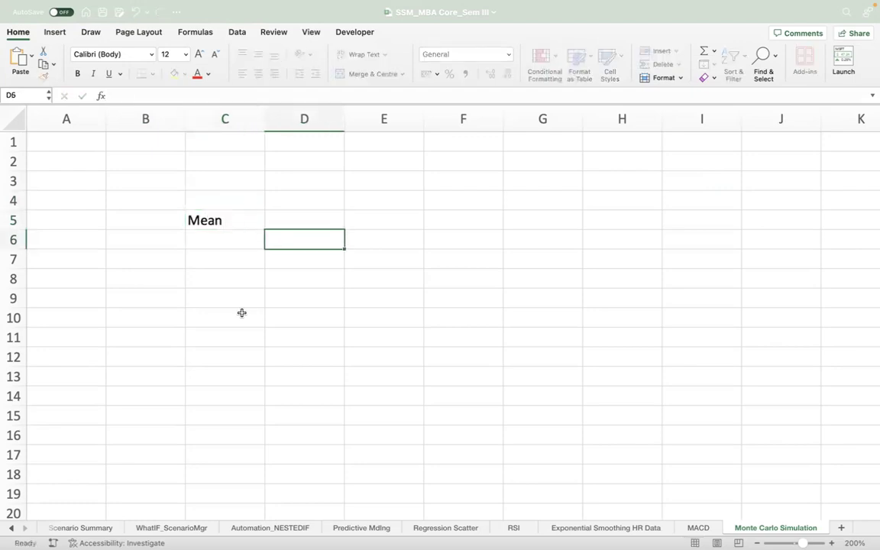
Enter the row label Std Devn in cell C7.
key(Left)
key(Down)
text(Std D)
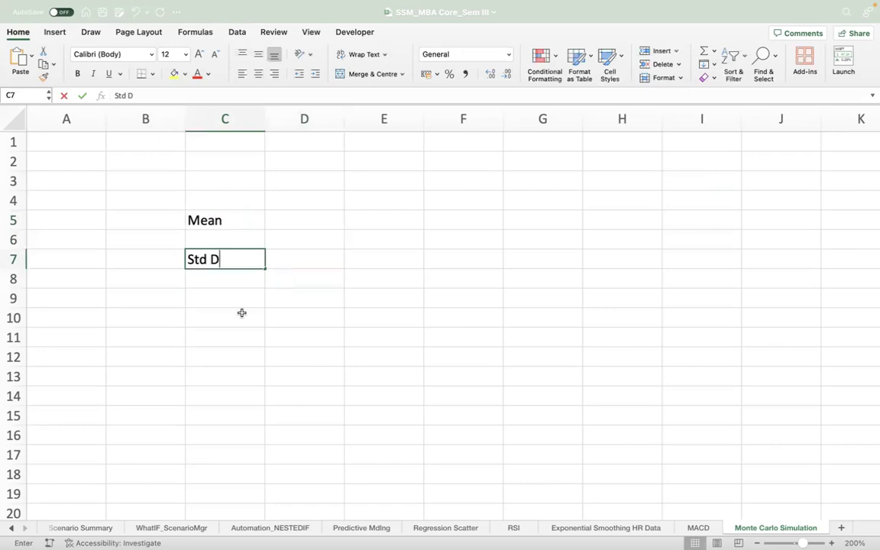
text(evn)
key(Return)
key(Up)
key(Up)
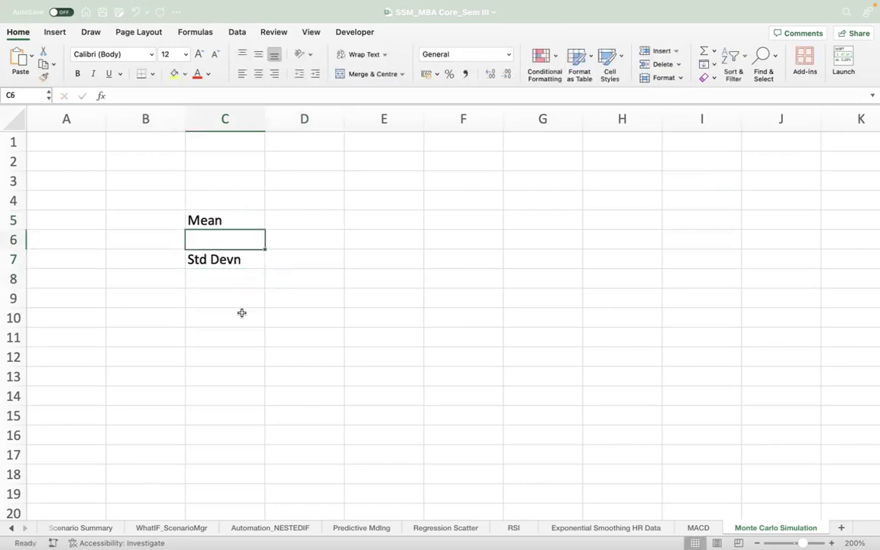
key(Up)
key(Right)
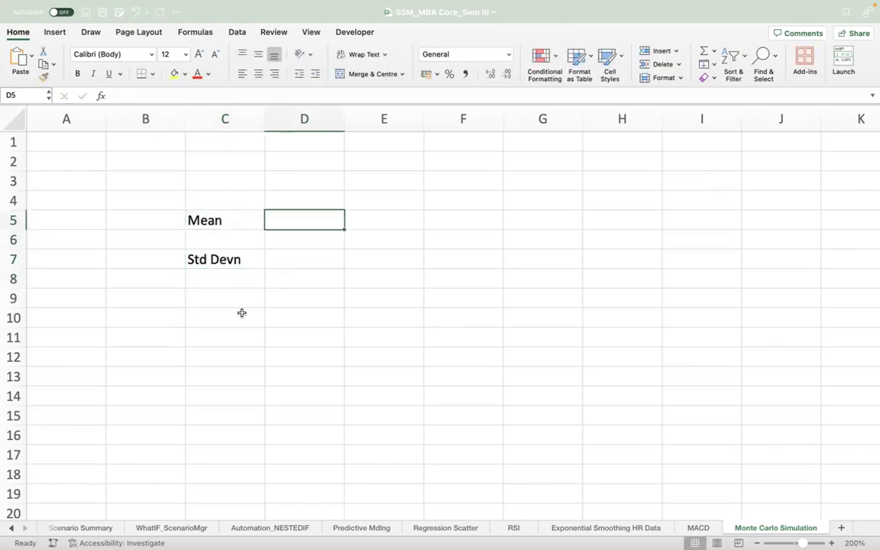
Type column headings Revenues in D3 and Fixed Costs in E3.
click(289, 186)
text(Revenues)
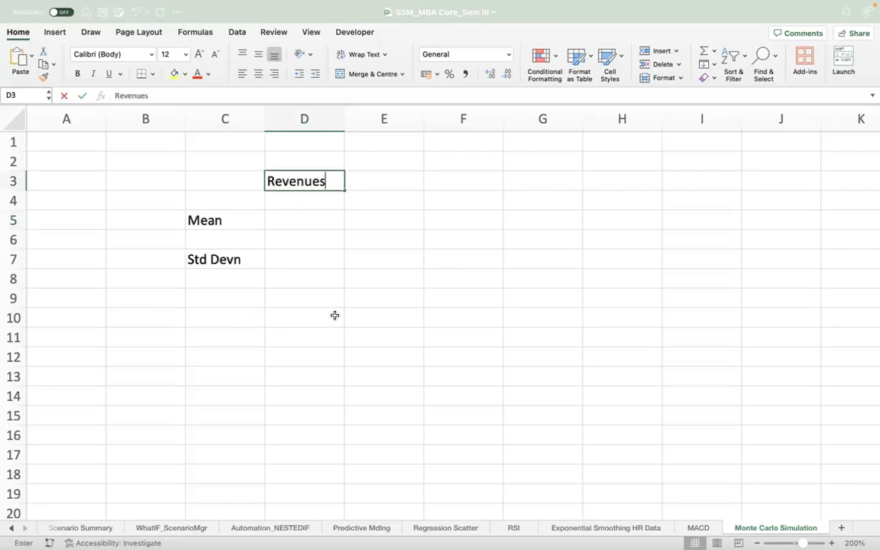
key(Tab)
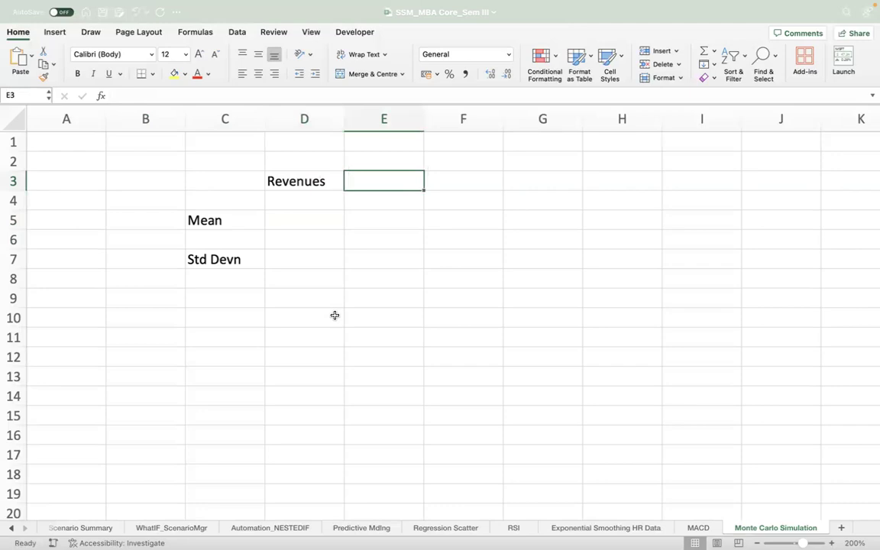
text(Fixed C)
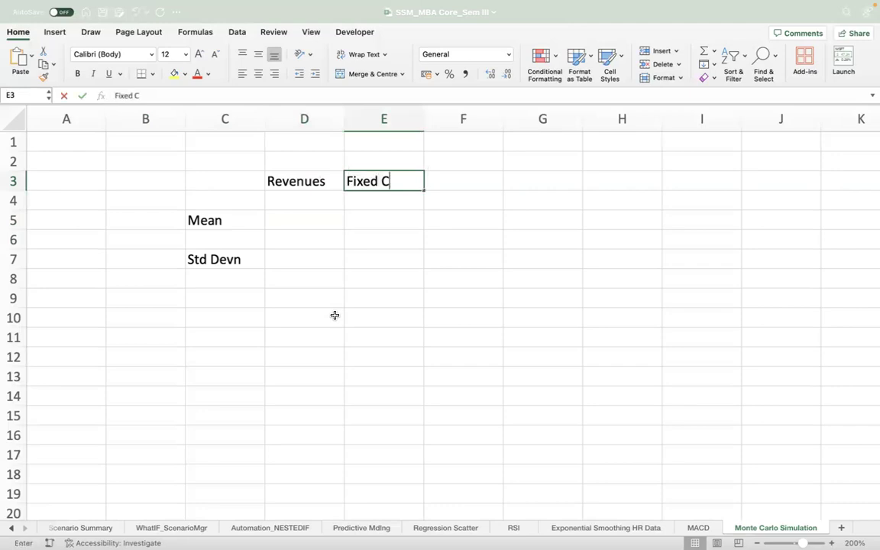
text(osts)
key(Tab)
text(Varioa)
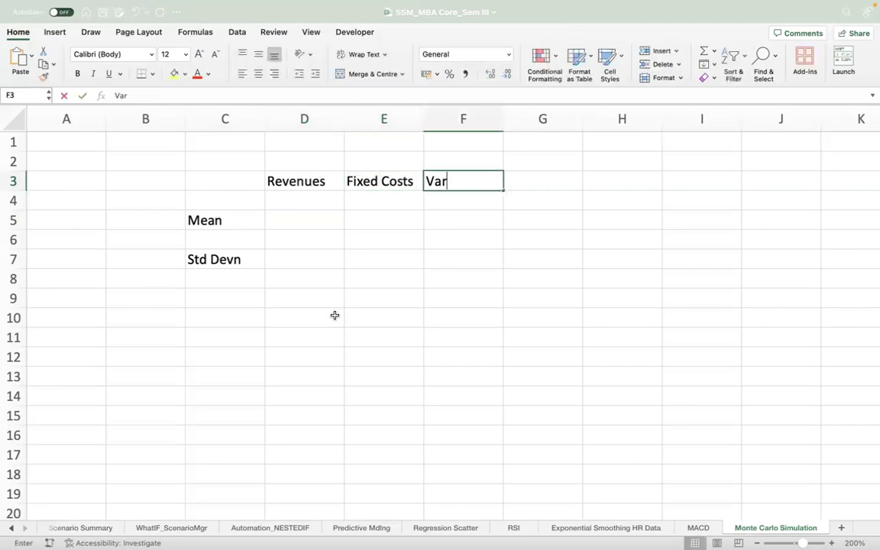
key(BackSpace)
key(BackSpace)
text(able)
key(BackSpace)
key(BackSpace)
key(BackSpace)
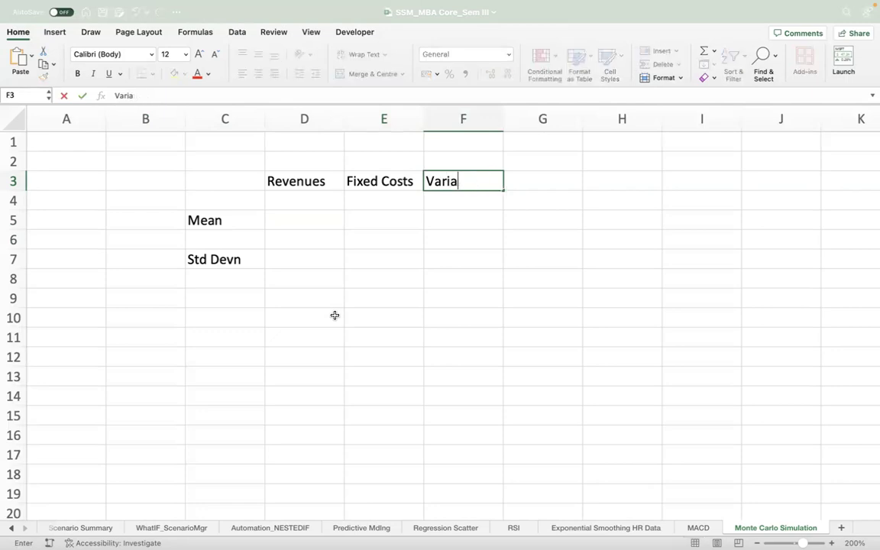
Rename E3 to FC's and head F3 with VC's.
key(Escape)
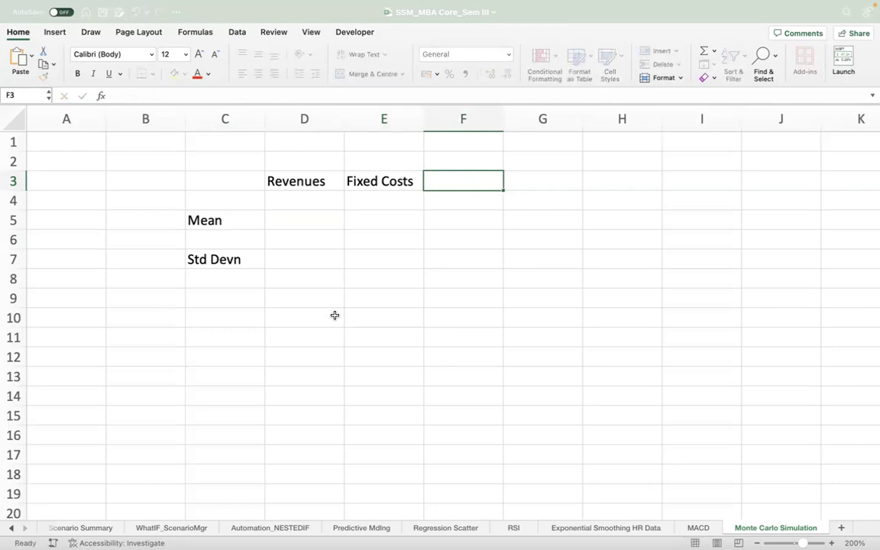
key(Left)
text(FC's)
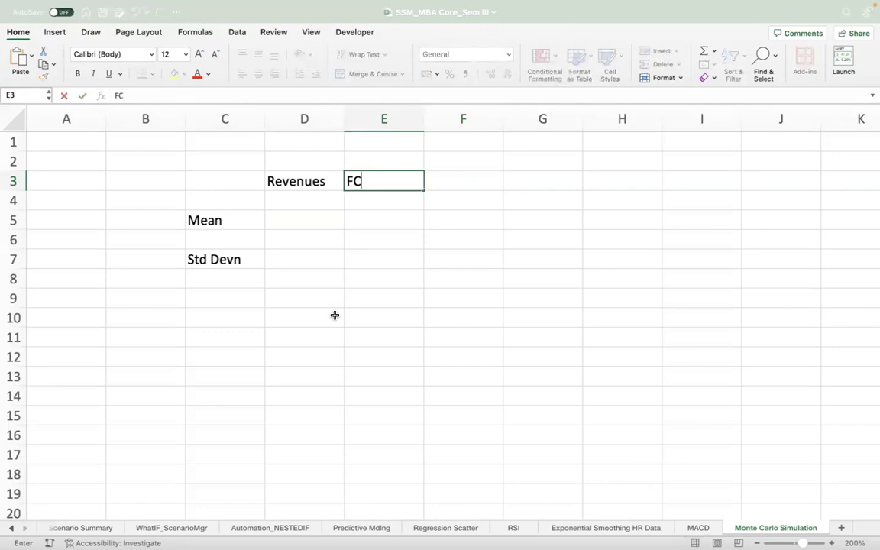
key(Tab)
text(VC's)
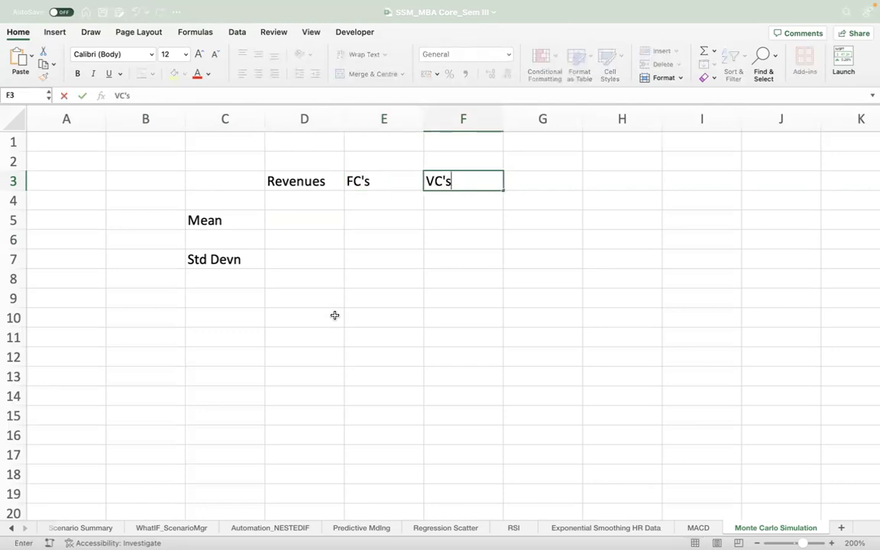
key(Return)
Copy the mean and deviation values from Book1 into D5, moving the deviations to row 7.
key(ctrl+Left)
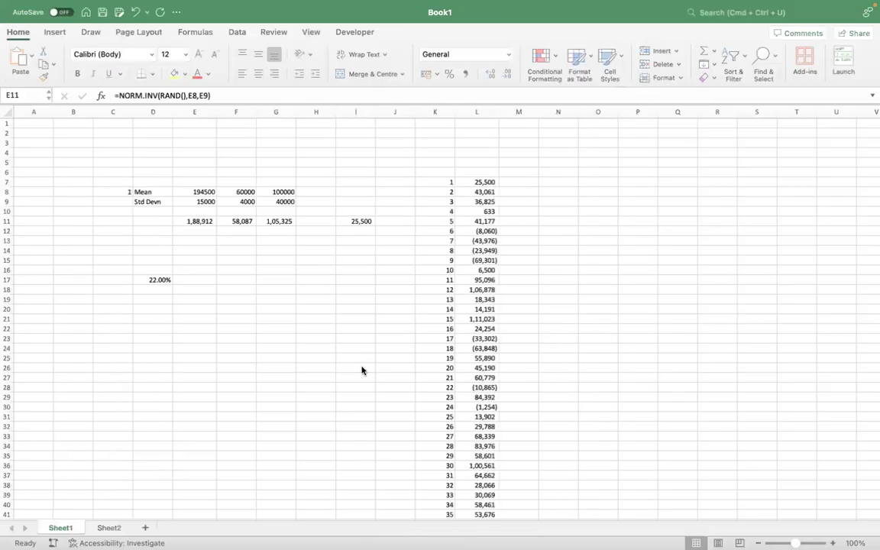
drag(181, 190, 284, 203)
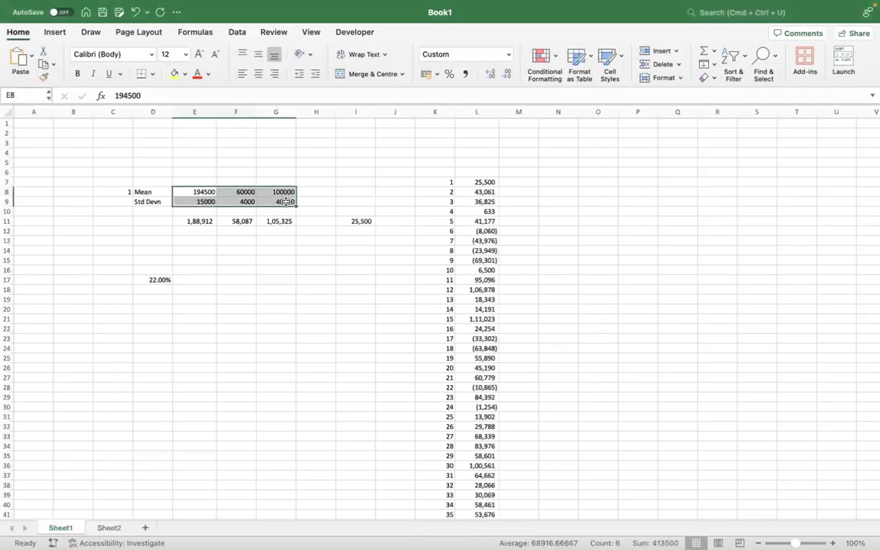
key(super+c)
key(ctrl+Right)
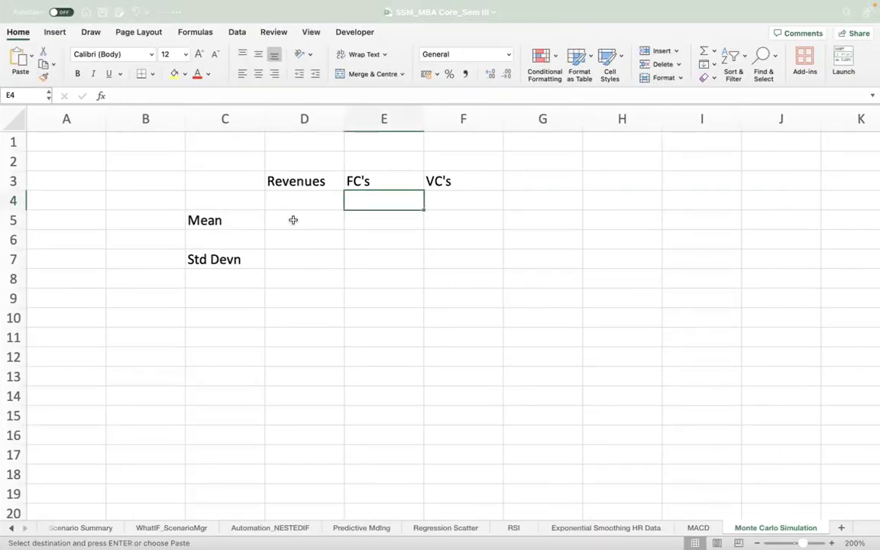
click(293, 219)
key(super+v)
drag(300, 240, 469, 251)
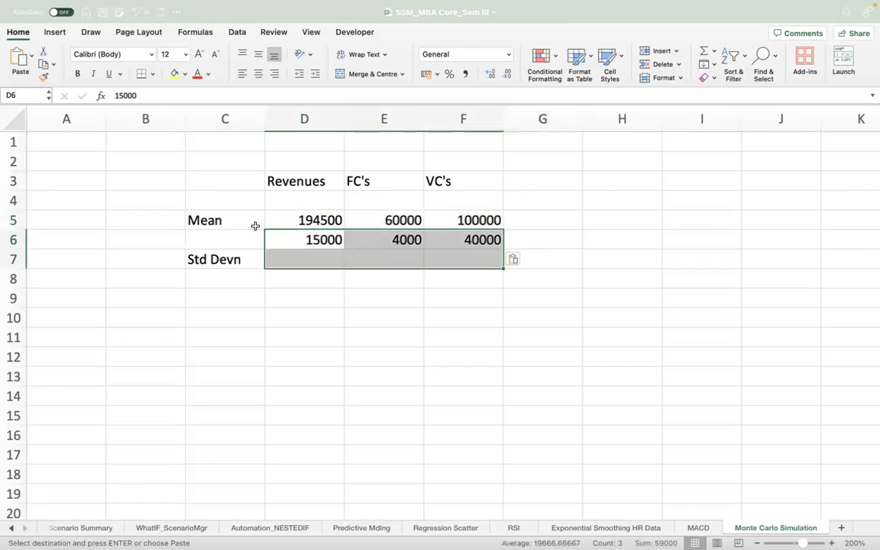
click(282, 232)
drag(290, 236, 425, 257)
click(382, 279)
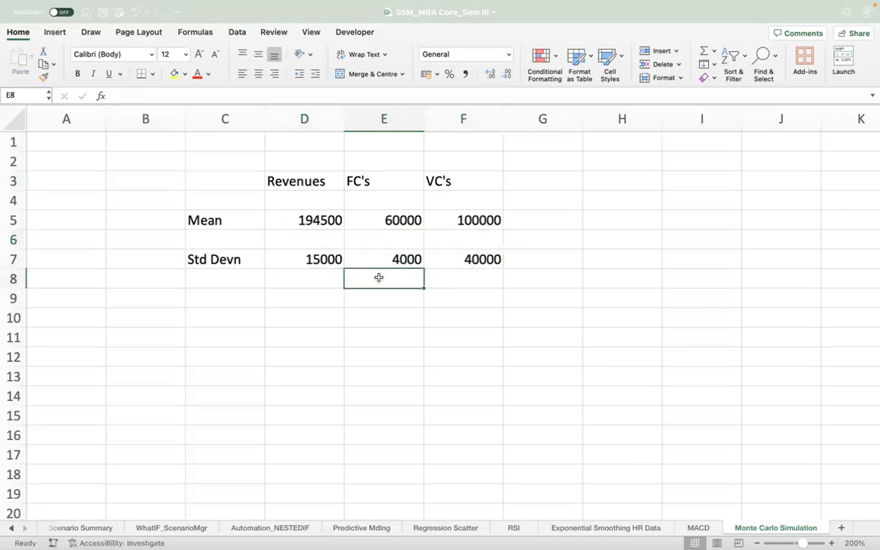
Change the Revenues mean in D5 to 200000.
click(301, 221)
text(200000)
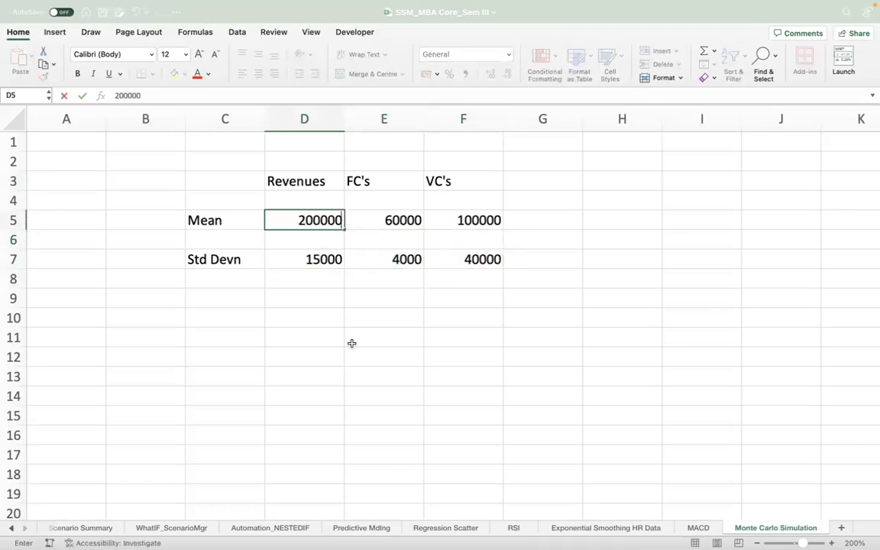
key(Return)
key(Up)
key(Right)
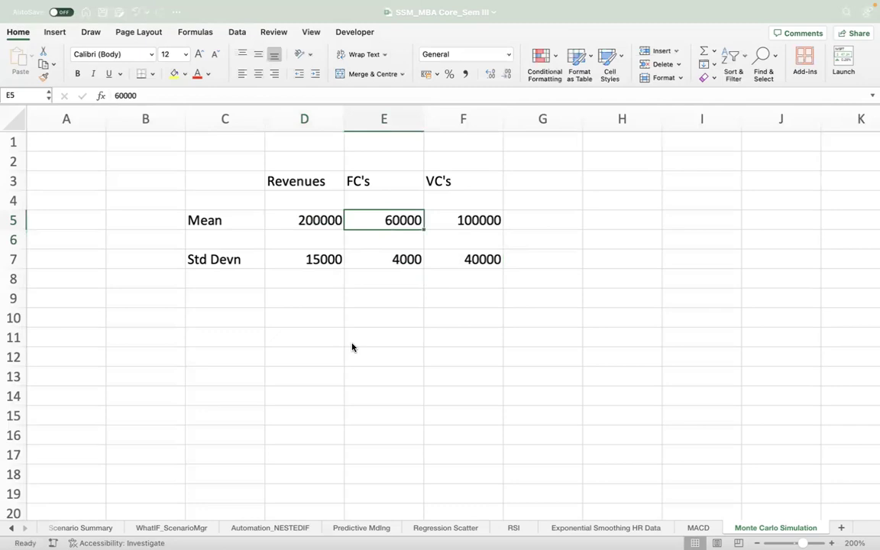
Set the Revenues standard deviation to 24000 and the VC's deviation to 35000.
key(Down)
key(Down)
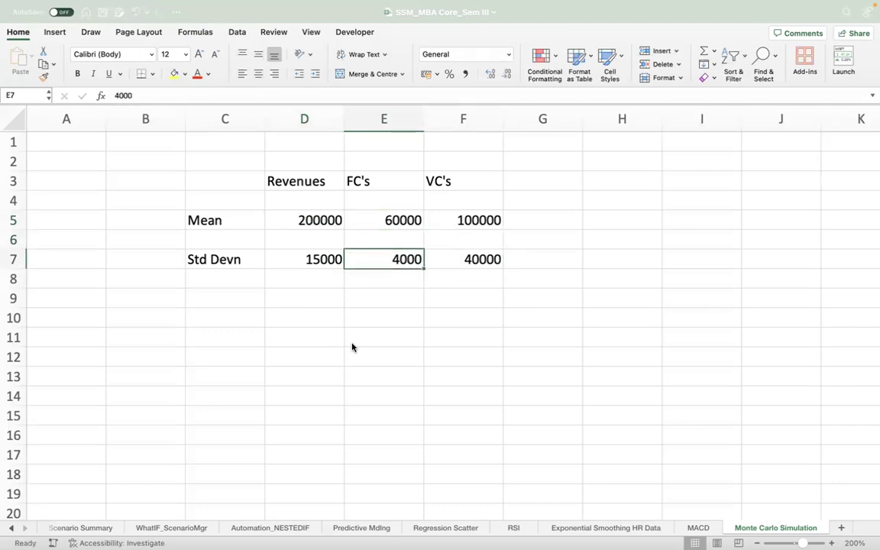
key(Left)
text(24000)
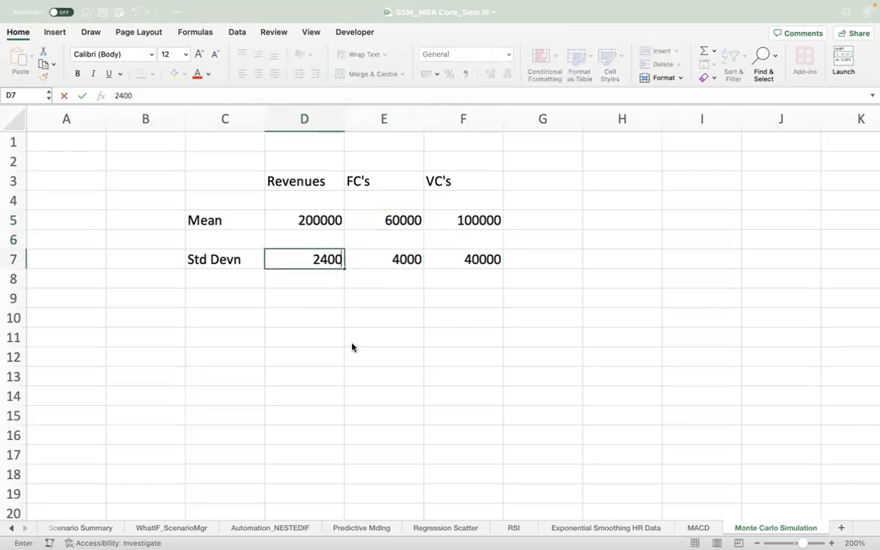
key(Return)
key(Up)
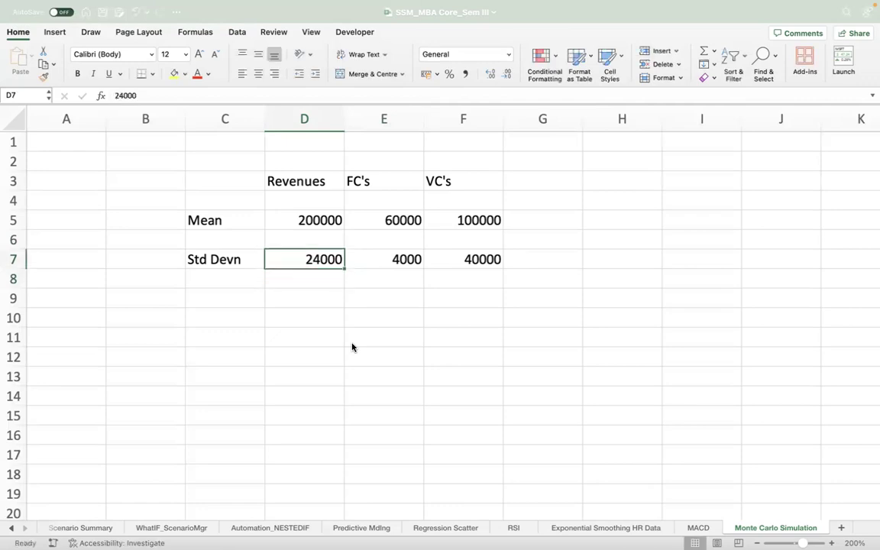
key(Right)
key(Right)
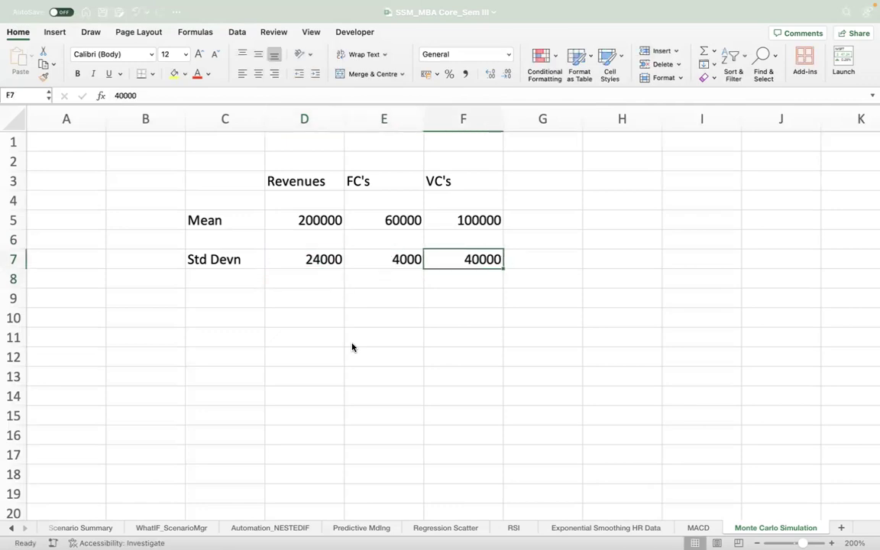
text(3500)
key(Return)
key(Up)
text(35000)
key(Return)
Format the D5:F7 values in comma style with no decimal places.
key(Up)
key(Up)
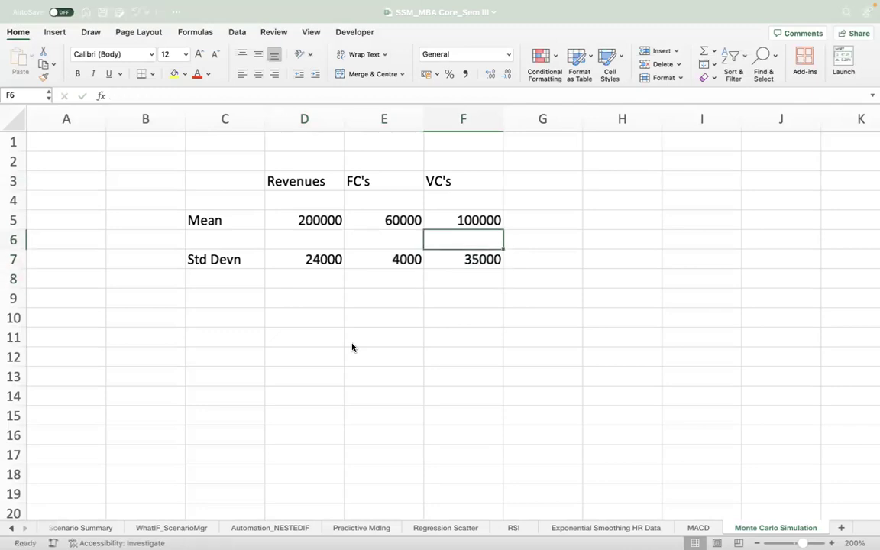
key(Up)
key(Left)
key(Left)
key(shift+Right)
key(shift+Right)
key(shift+Down)
key(shift+Down)
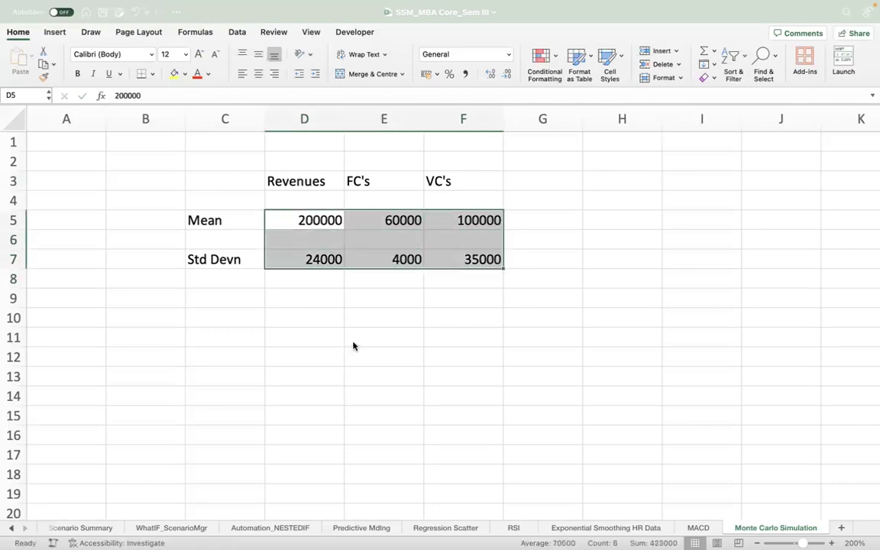
click(464, 76)
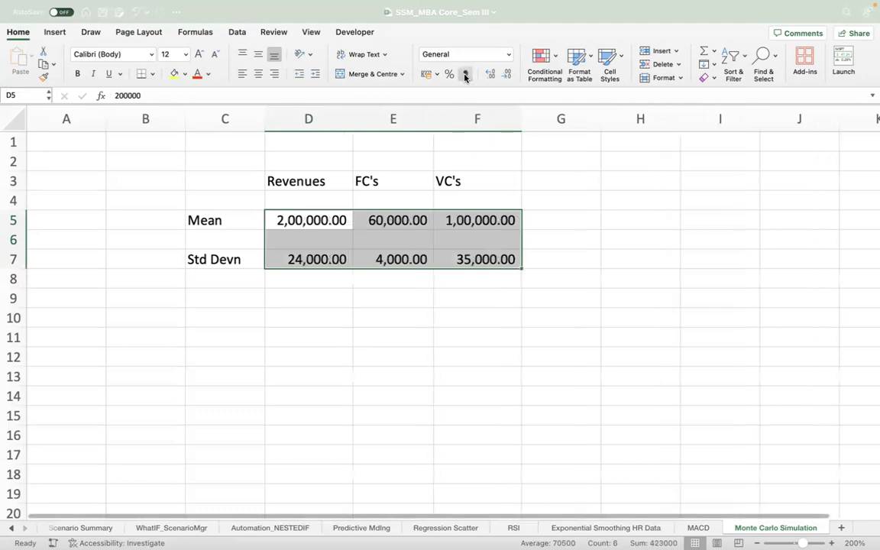
click(506, 74)
click(506, 74)
click(222, 322)
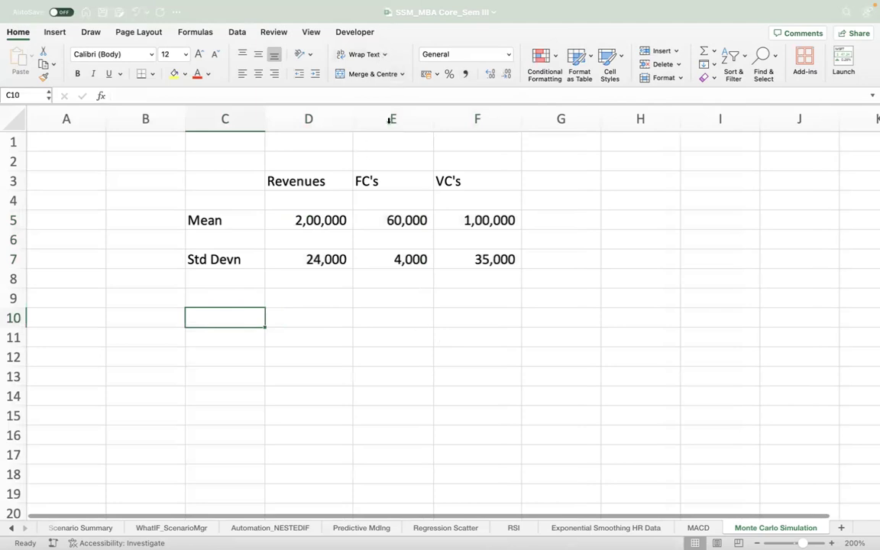
Enter =NORM.INV(RAND(),D5,D7) in D10 as the simulated revenue.
click(292, 312)
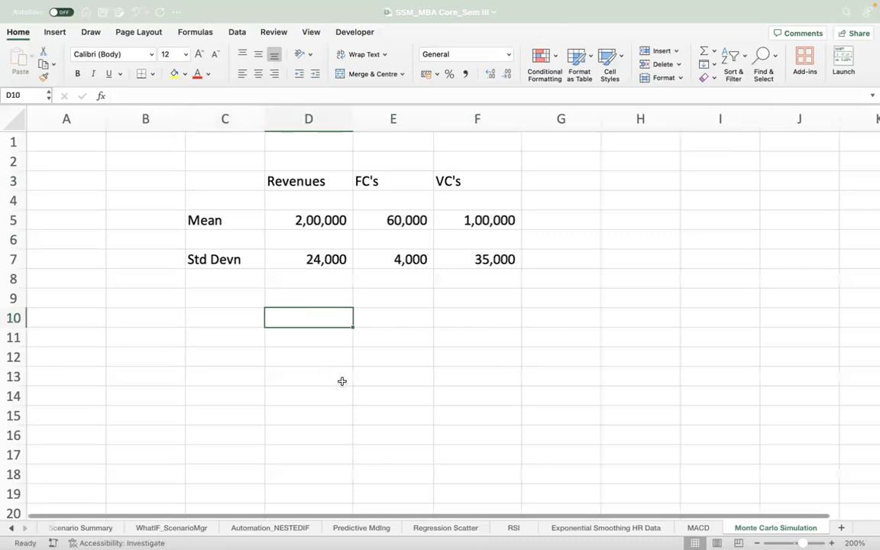
text(=norm.)
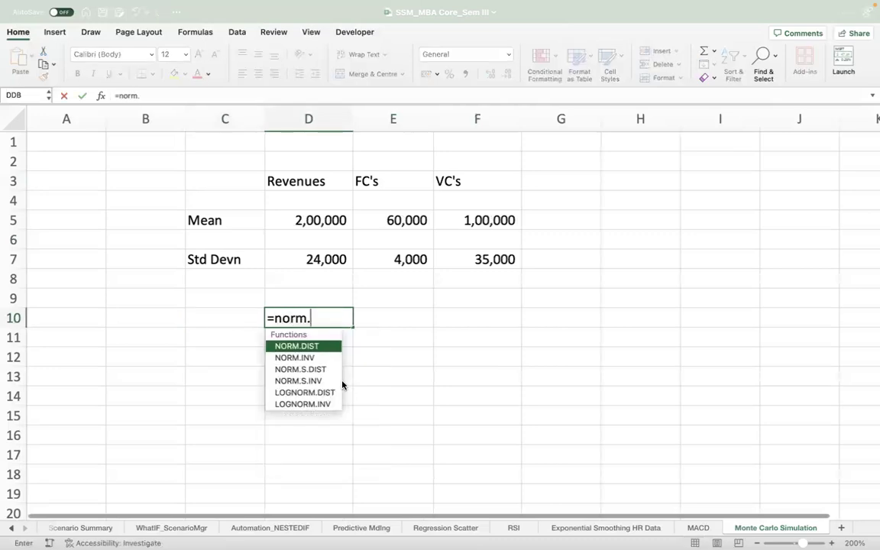
text(inv()
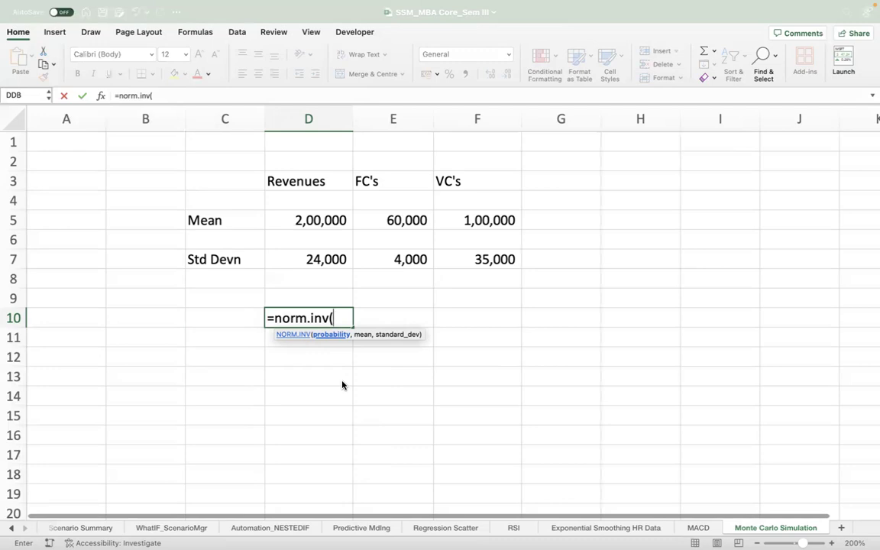
text(ra)
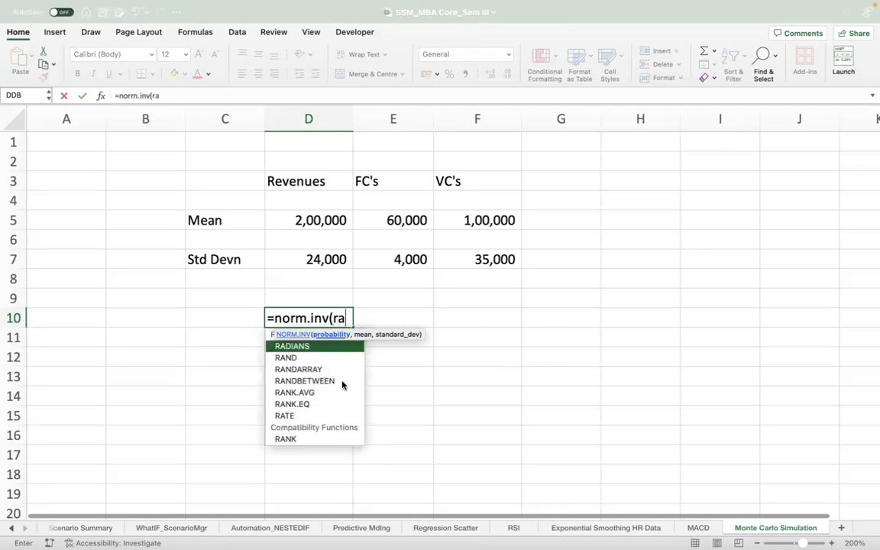
text(nd())
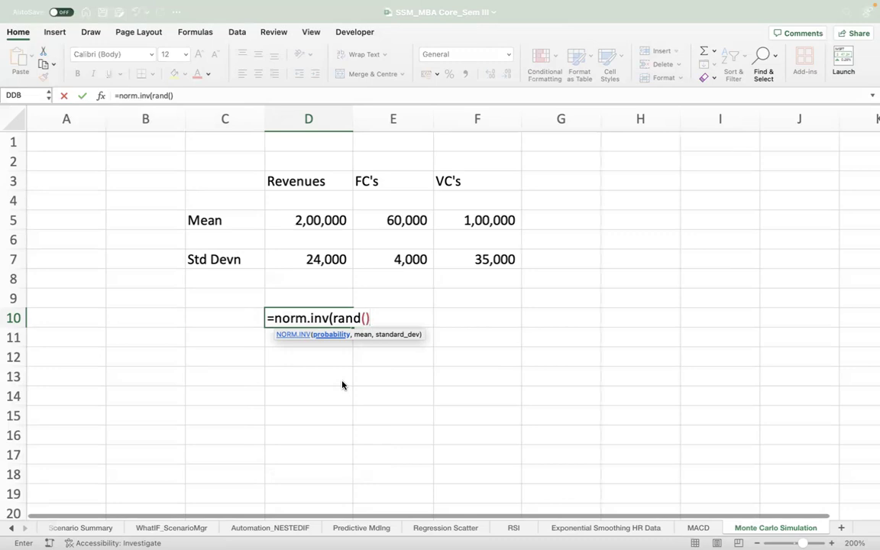
text(,)
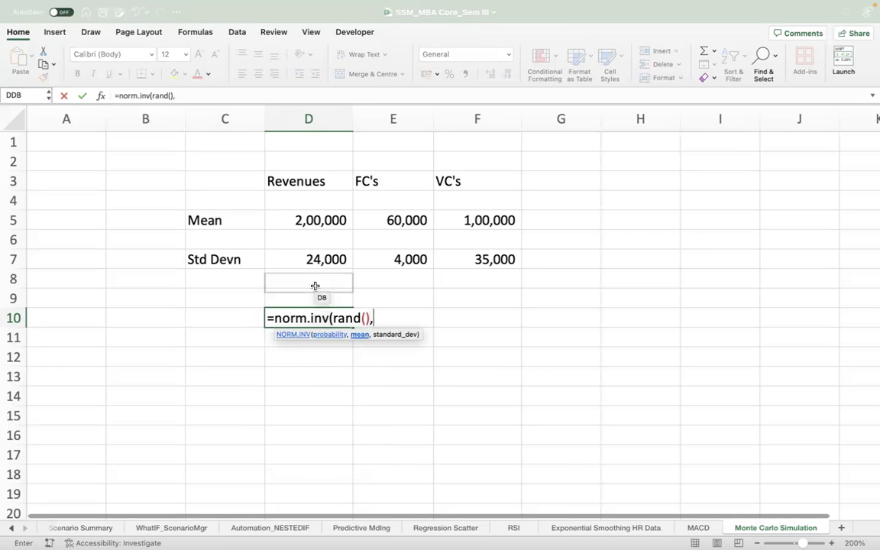
click(317, 221)
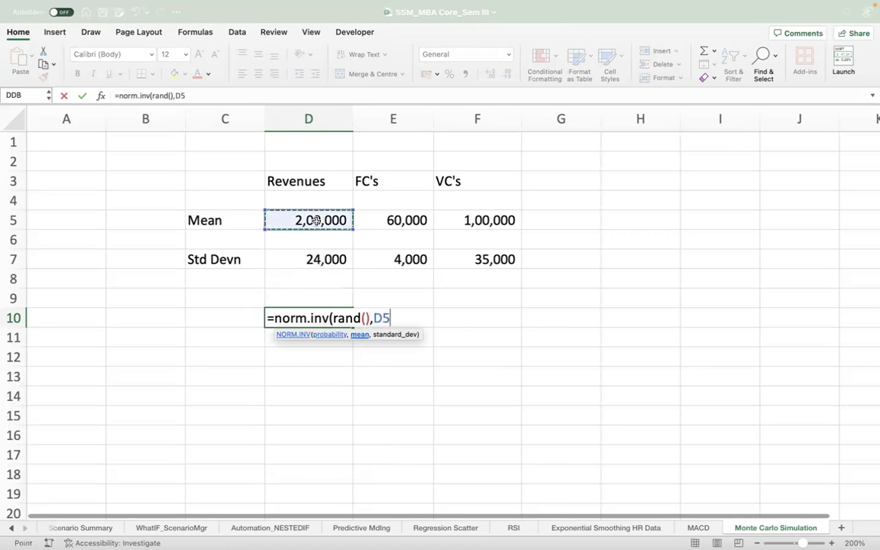
text(,)
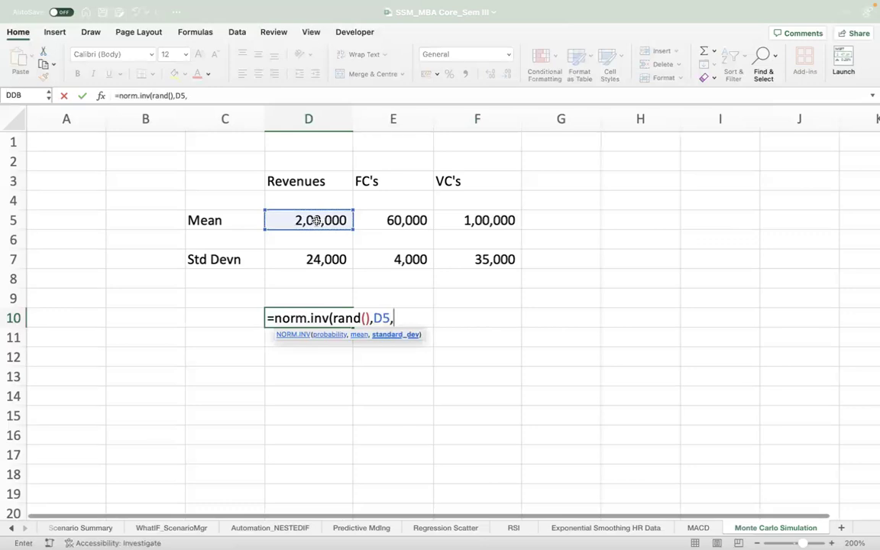
click(301, 259)
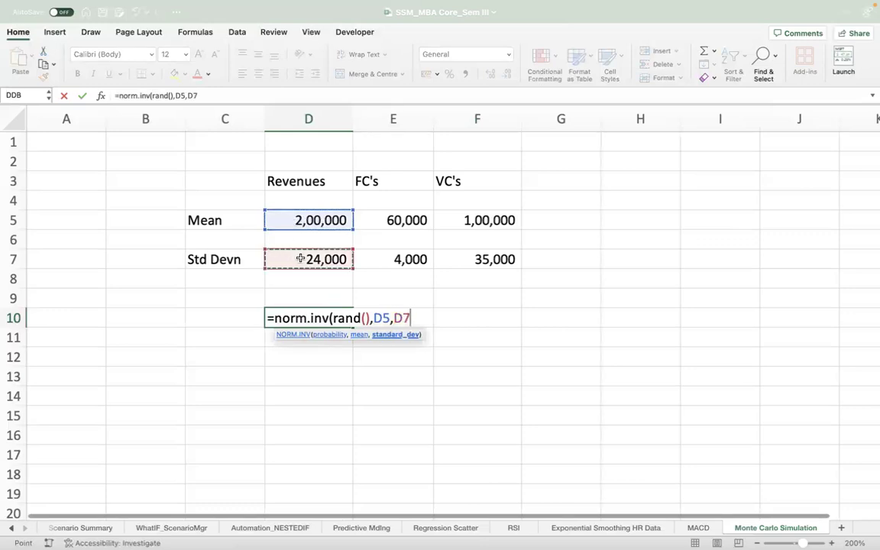
text())
key(Return)
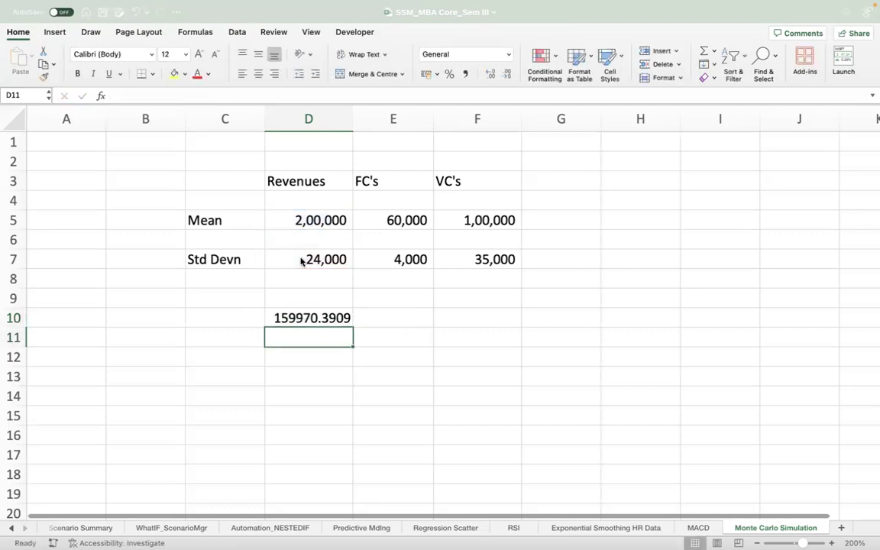
Give D10 comma style with no decimals and fill it across to F10.
click(313, 313)
click(466, 75)
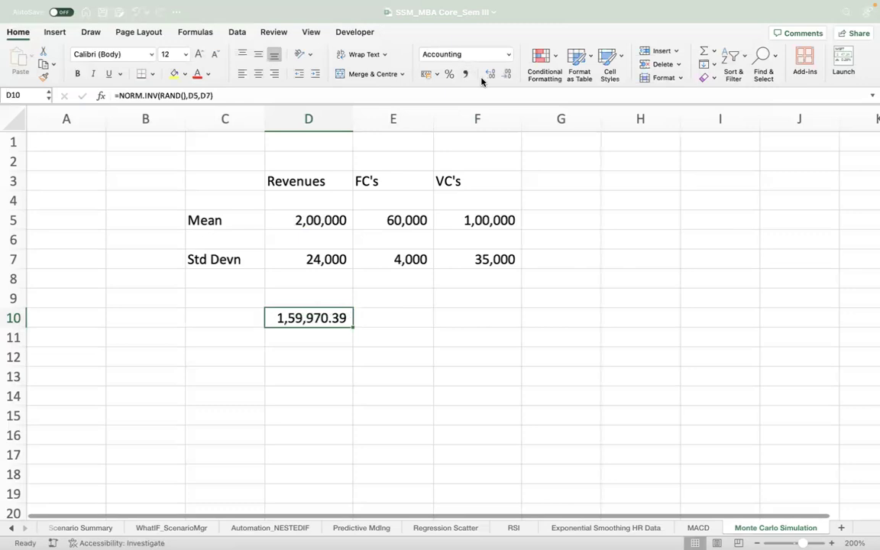
click(508, 74)
click(508, 74)
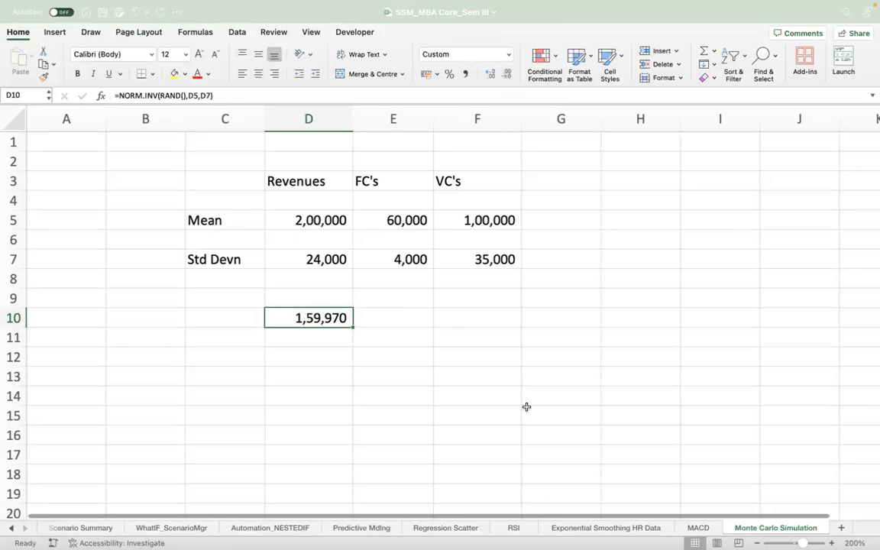
drag(355, 327, 497, 329)
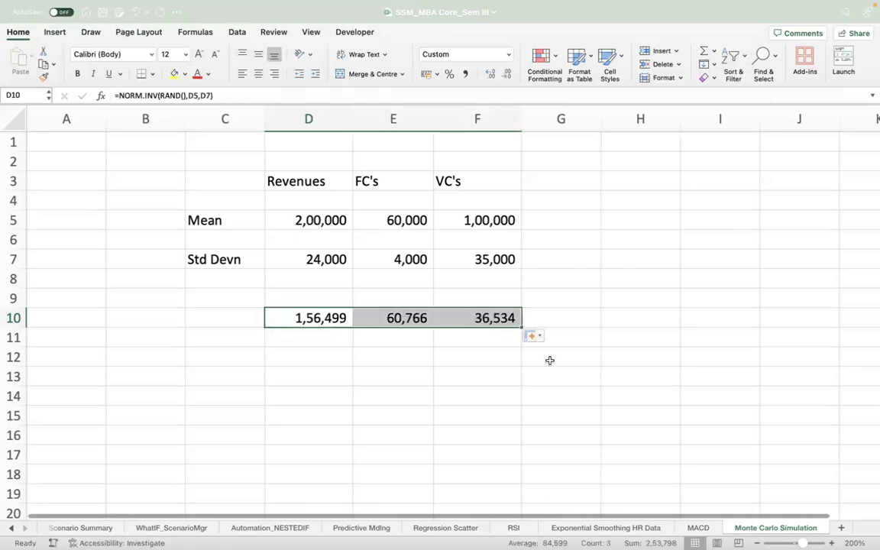
Label E13 Profits and recalculate the random draws with F9.
click(383, 374)
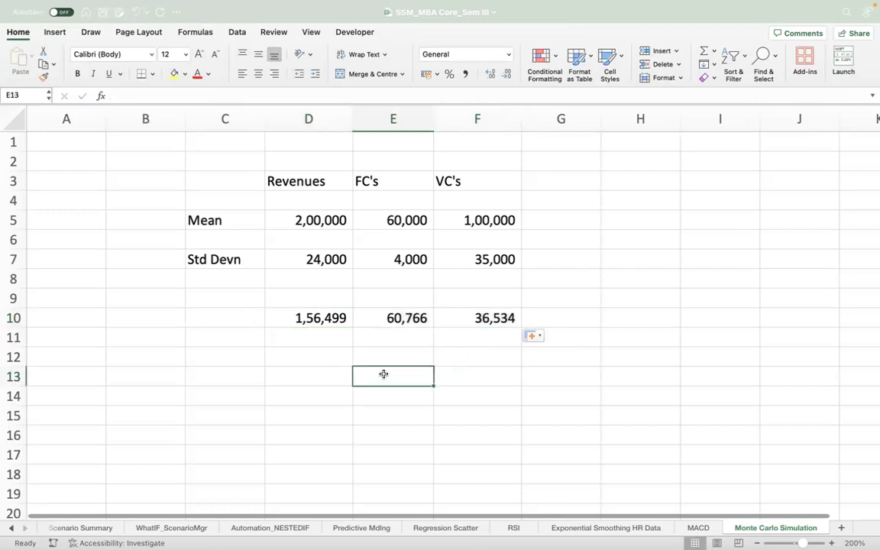
text(Pr)
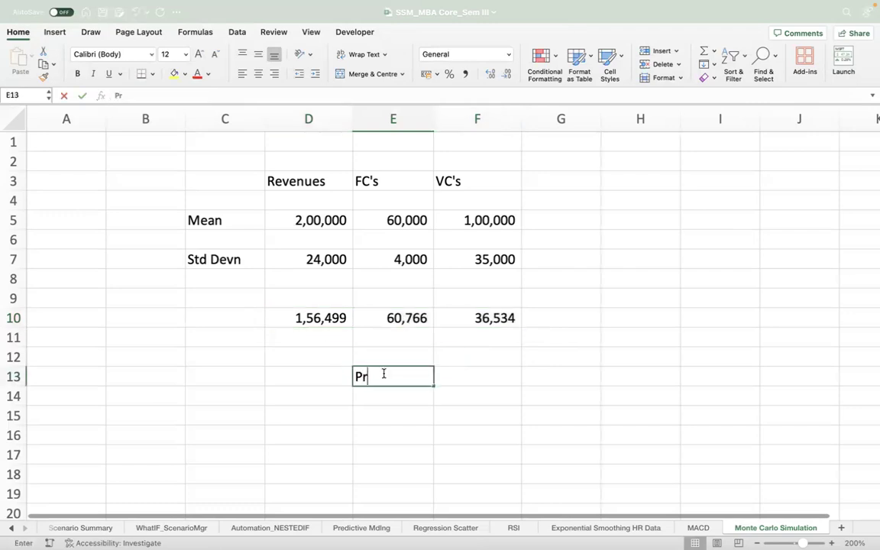
text(ofProfits)
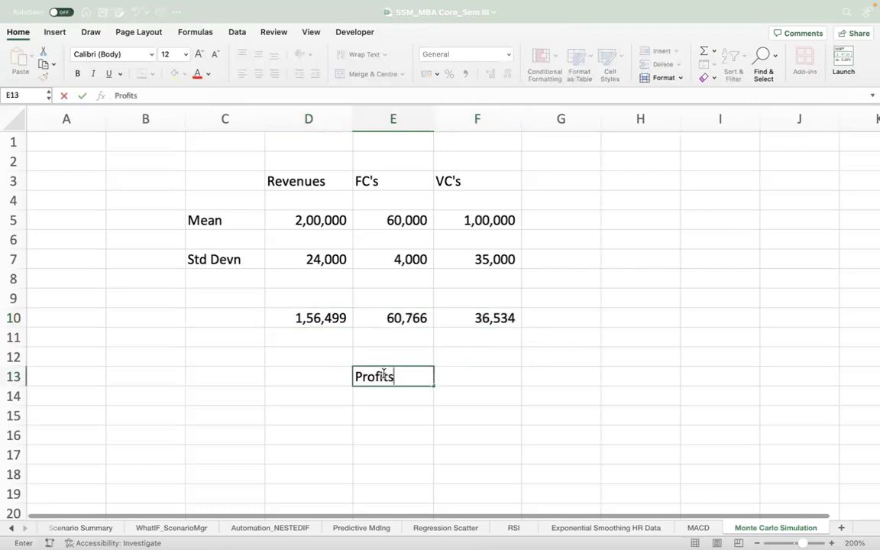
key(Tab)
text(=)
key(Up)
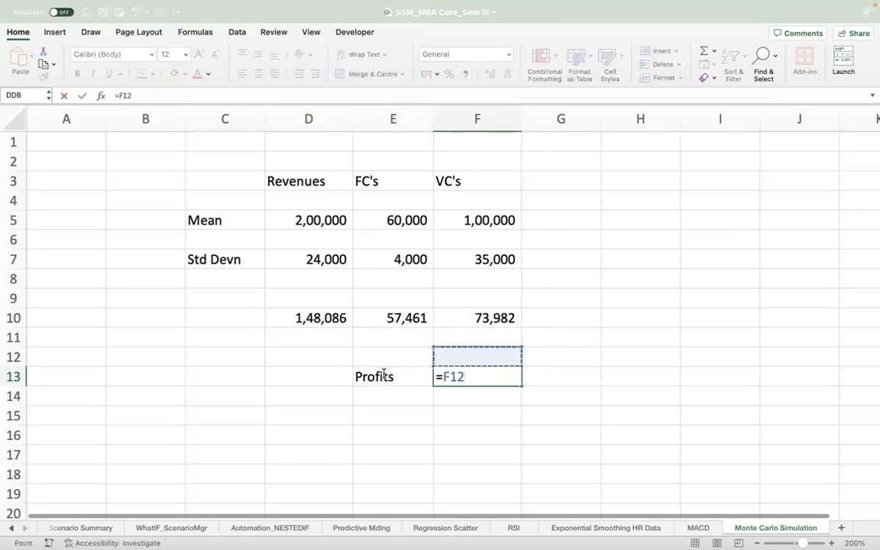
key(Up)
key(Escape)
key(Down)
key(Up)
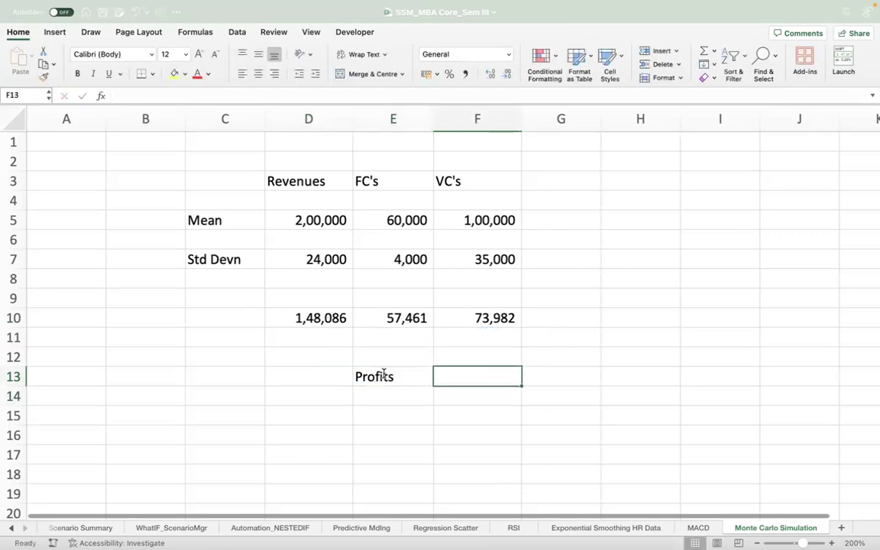
key(F9)
key(F9)
key(F9)
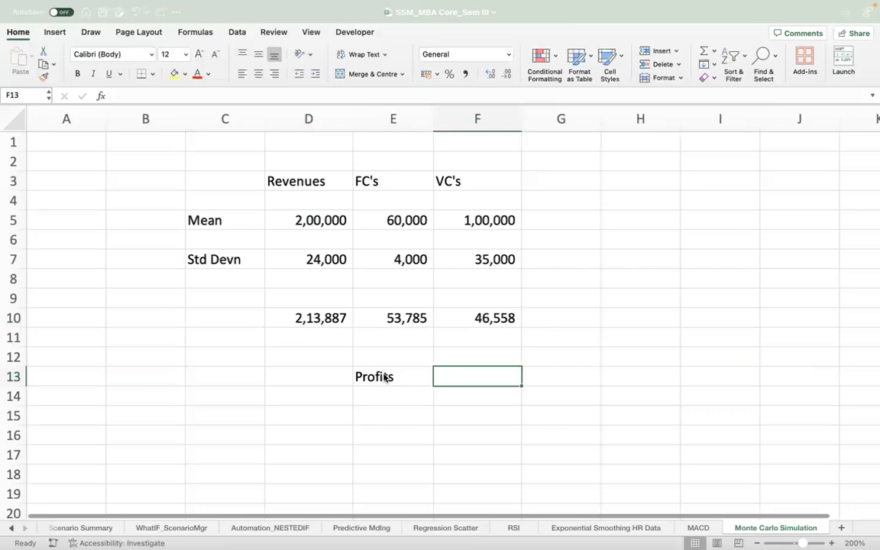
key(F9)
key(F9)
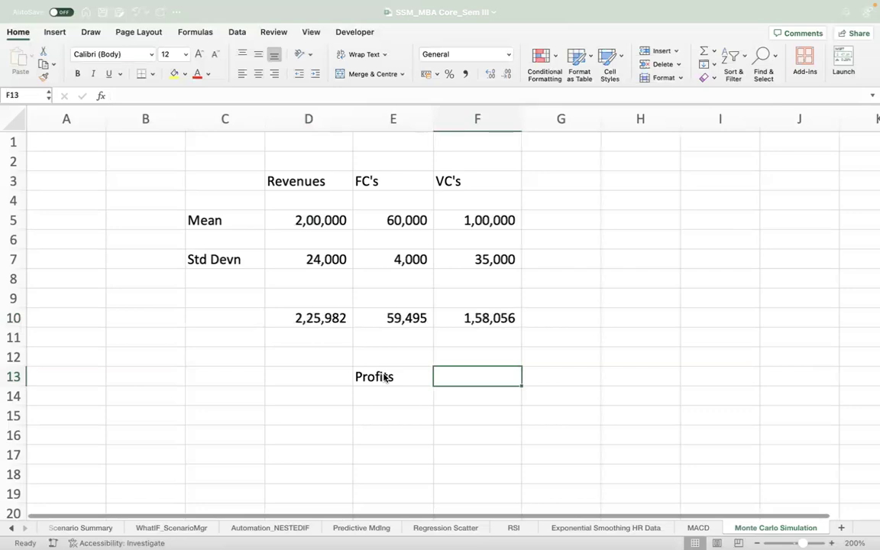
key(F9)
key(F9)
key(F9)
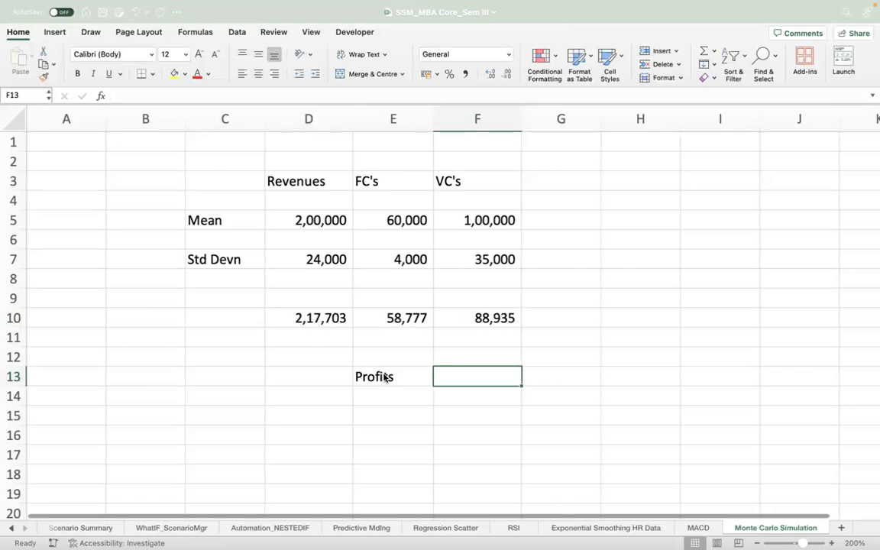
key(F9)
key(F9)
key(F9)
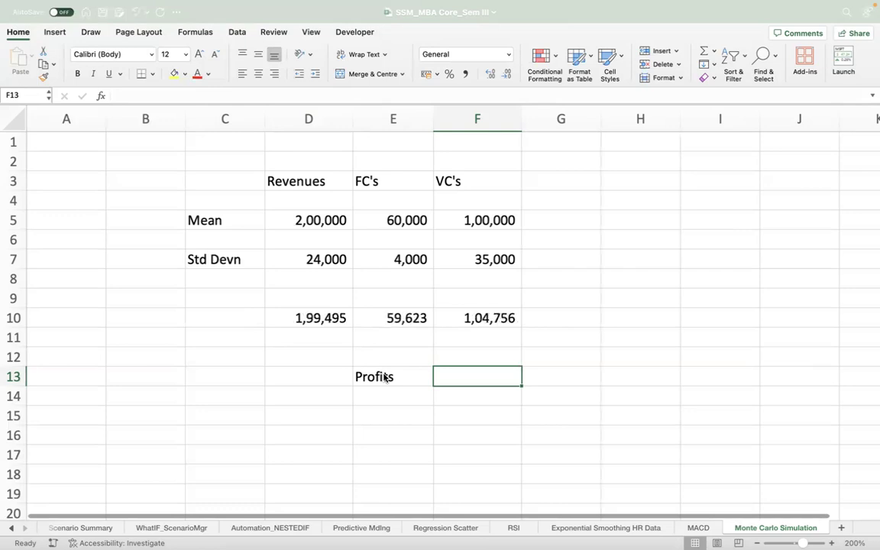
Enter =D10-E10-F10 in F13 to compute the simulated profit.
text(=)
key(Up)
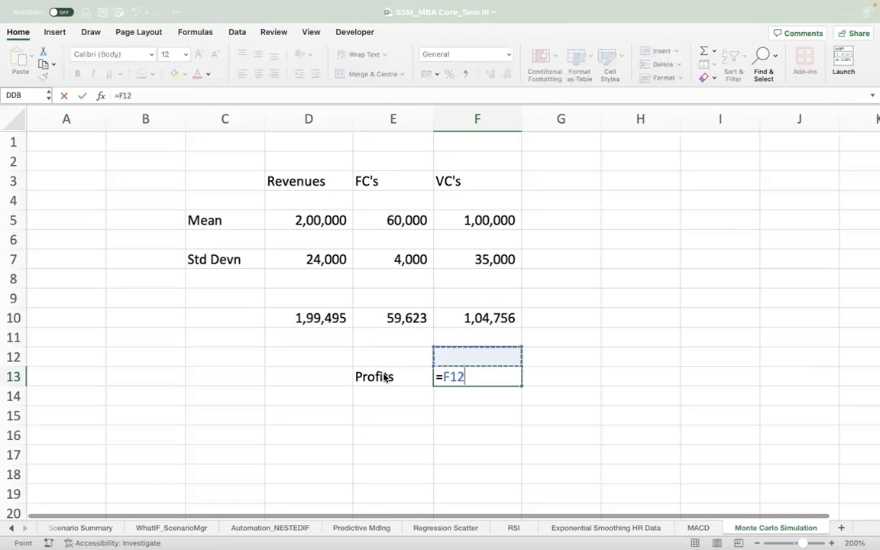
key(Up)
key(Up)
key(Left)
key(Left)
text(-)
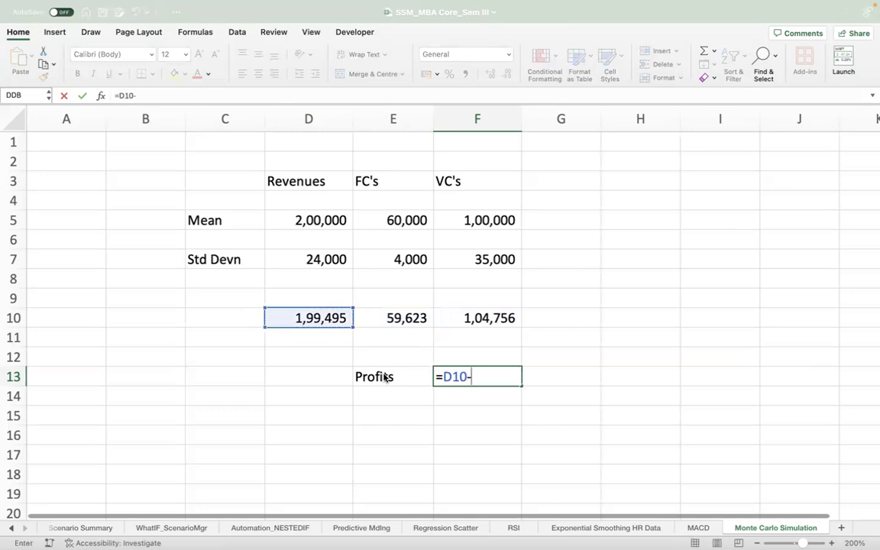
key(Up)
key(Up)
key(Up)
key(Left)
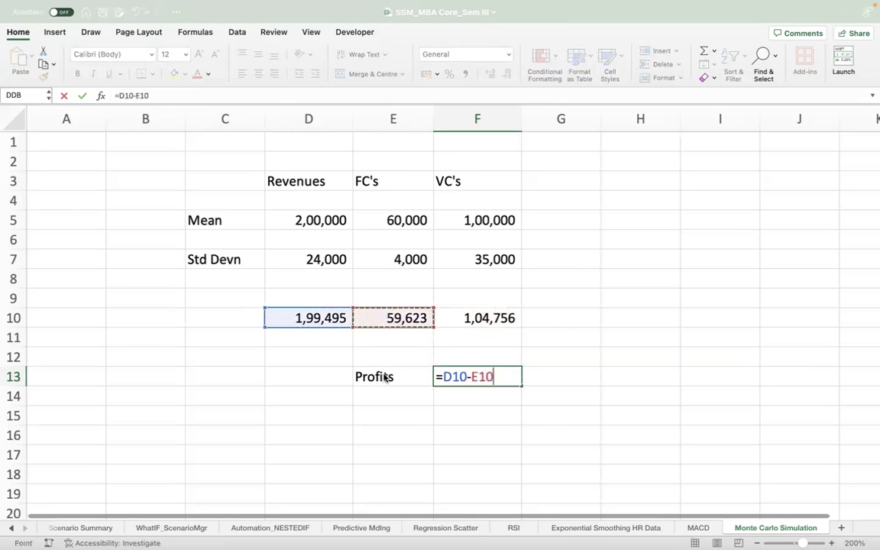
text(-)
key(Up)
key(Up)
key(Up)
key(Return)
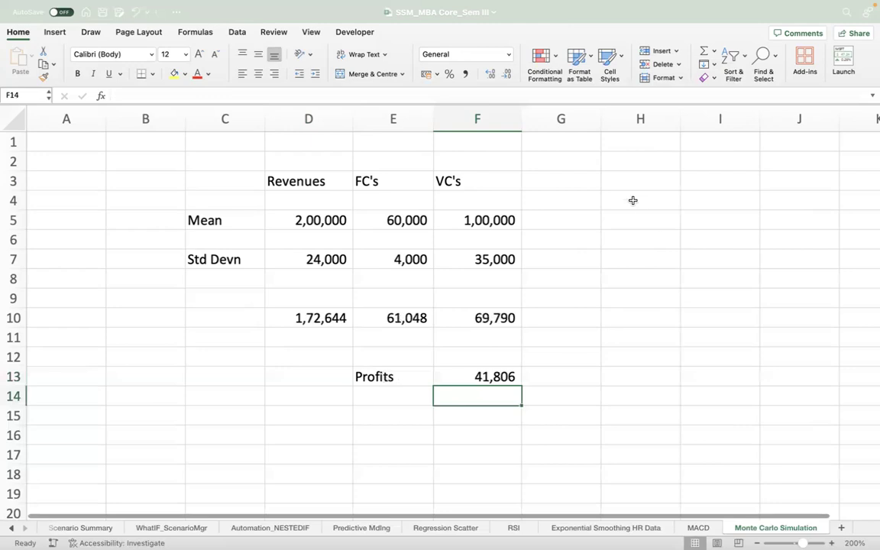
Enter 1 in H3 as the first run number.
click(627, 178)
text(1)
key(Return)
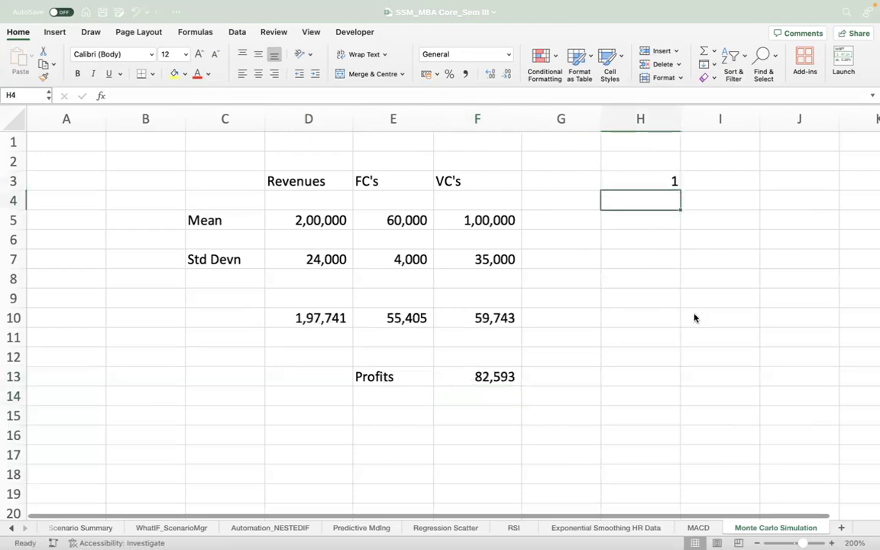
key(Up)
key(Up)
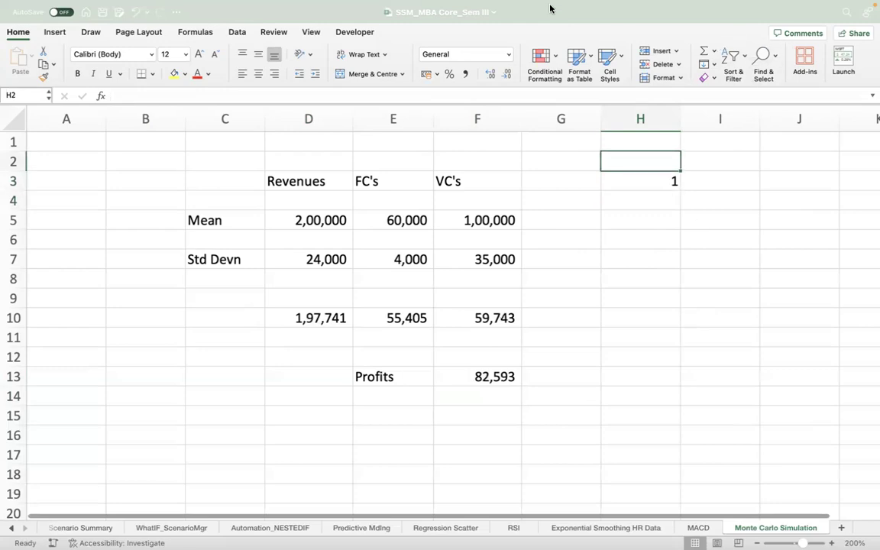
click(656, 183)
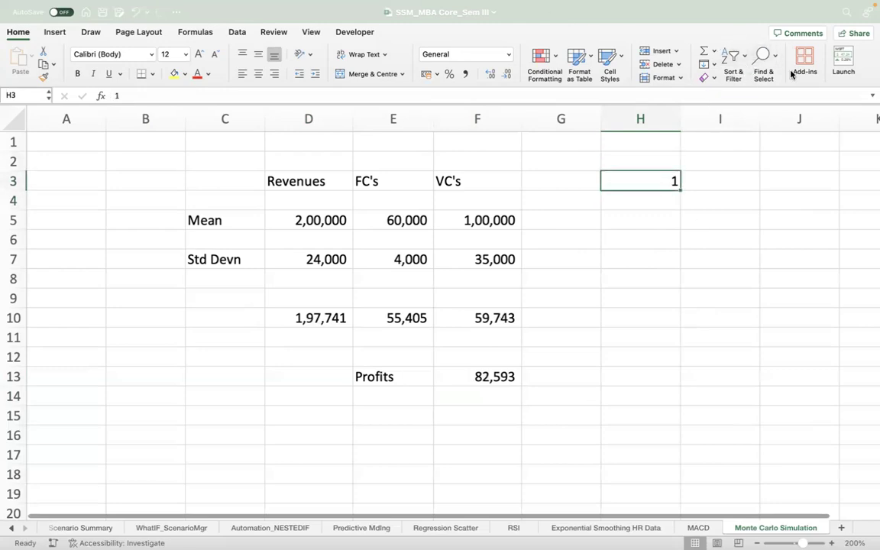
Fill a column series from H3 with step 1 and stop value 100.
click(710, 65)
click(716, 156)
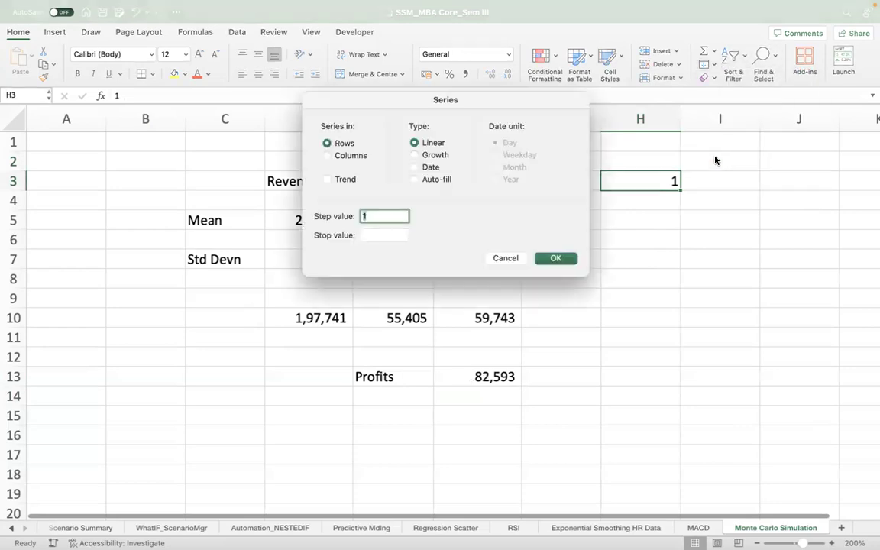
click(348, 156)
click(373, 235)
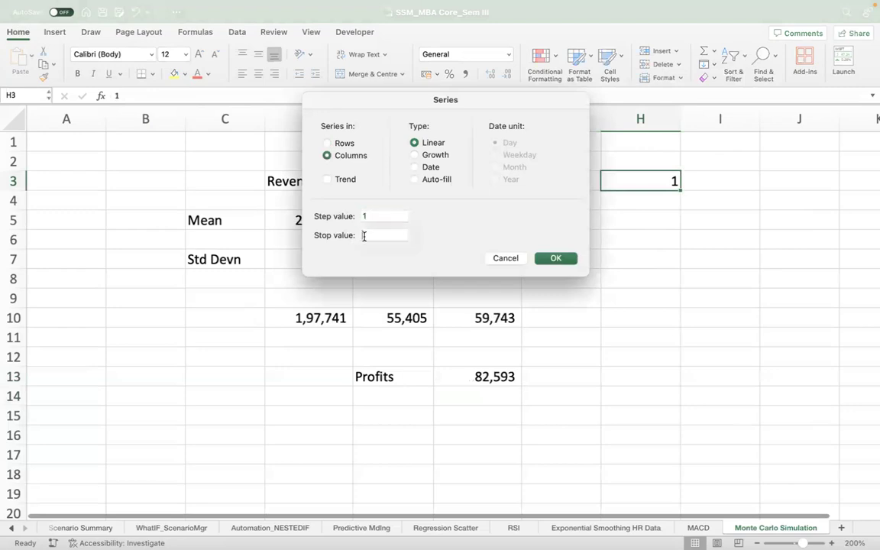
text(q00)
key(BackSpace)
key(BackSpace)
key(BackSpace)
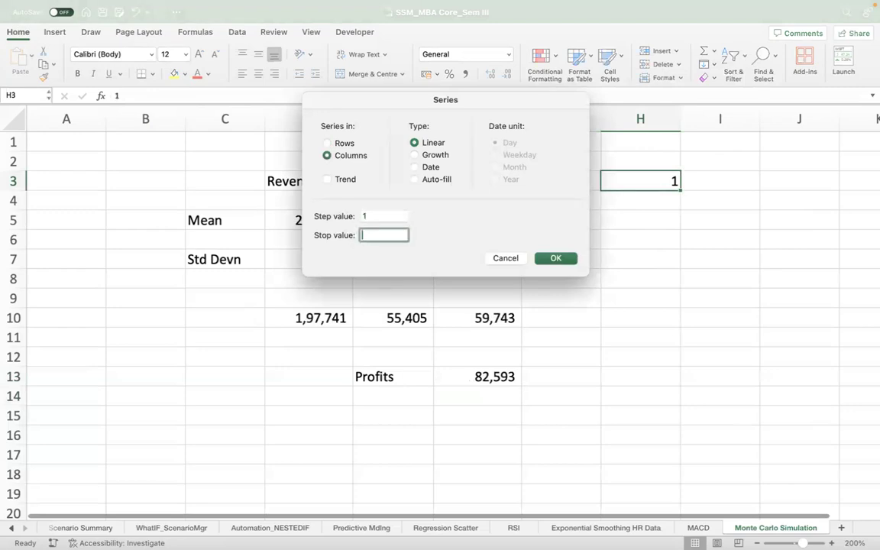
text(100)
click(557, 259)
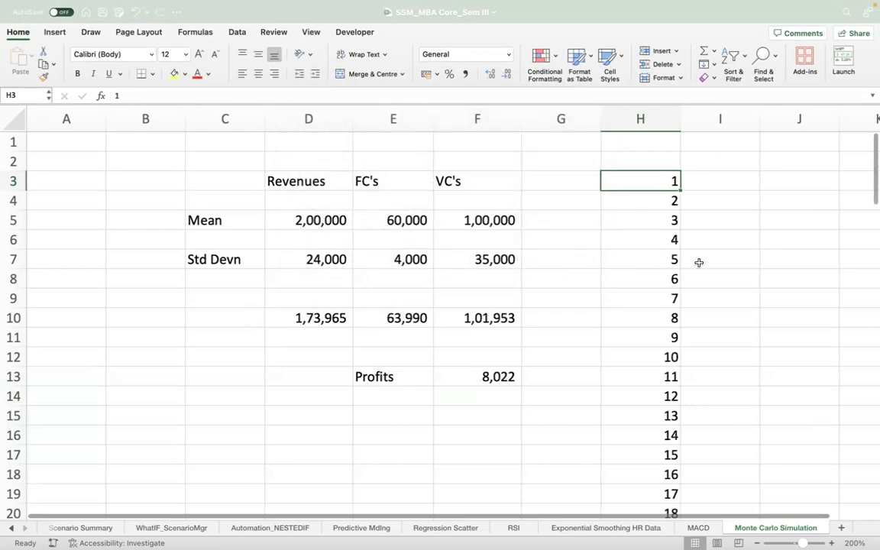
Link I3 to the Profits cell with =F13.
key(Right)
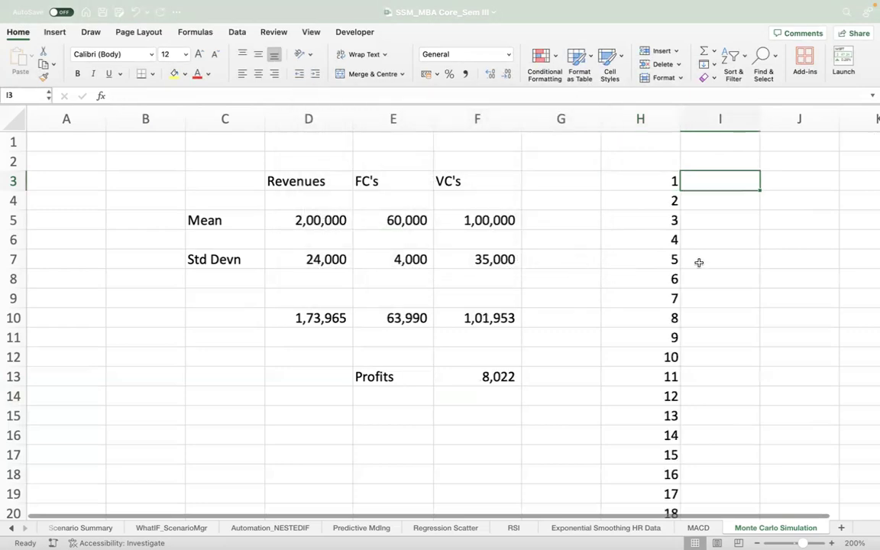
text(=)
key(Down)
key(Down)
key(Down)
key(Down)
key(Down)
key(Down)
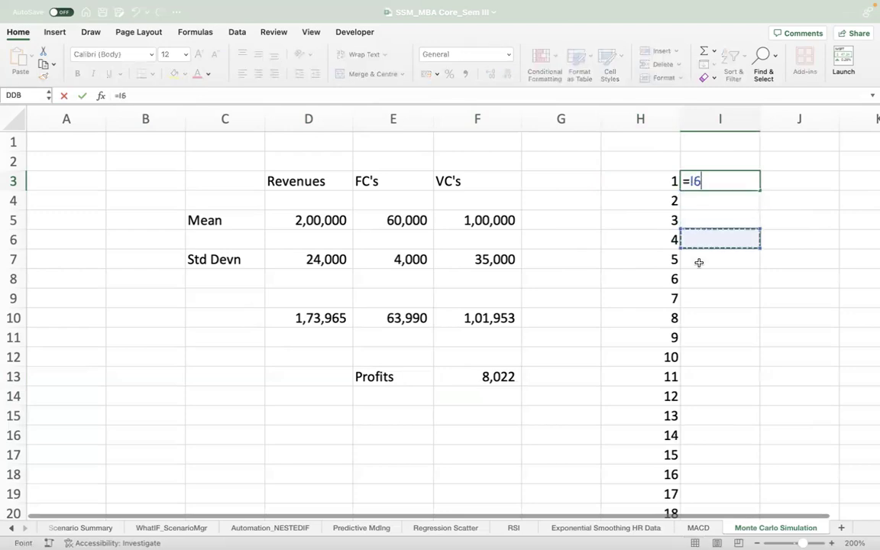
key(Down)
key(Down)
key(Down)
key(Down)
key(Left)
key(Left)
key(Left)
key(Return)
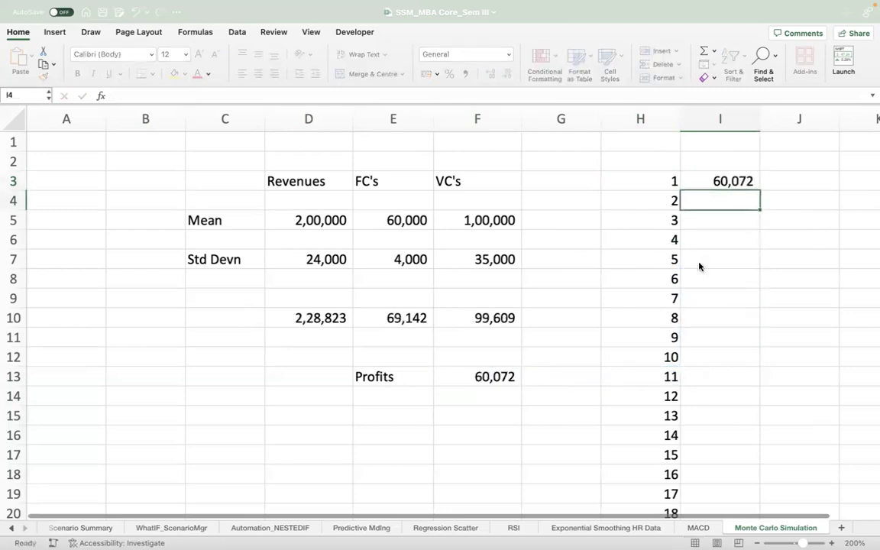
key(Up)
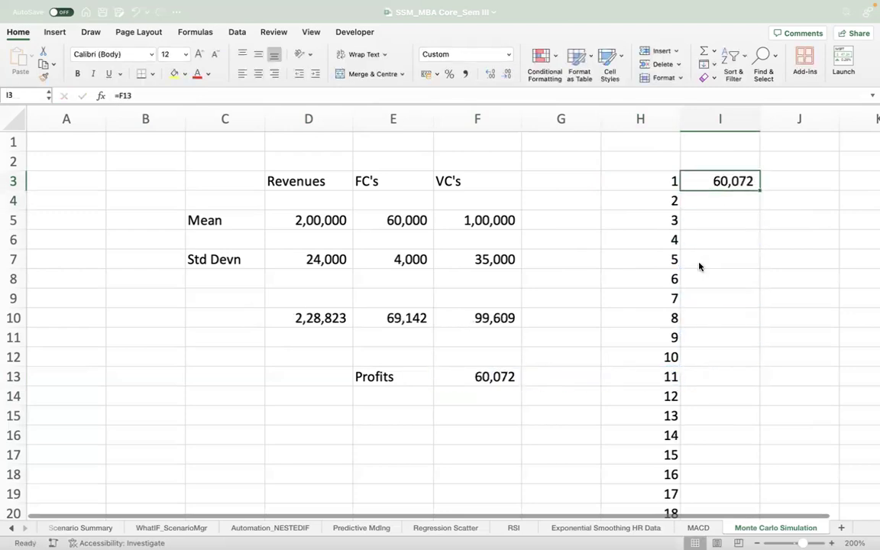
Turn H3:I102 into a data table with column input cell G5.
key(Left)
key(shift+Right)
key(super+shift+Down)
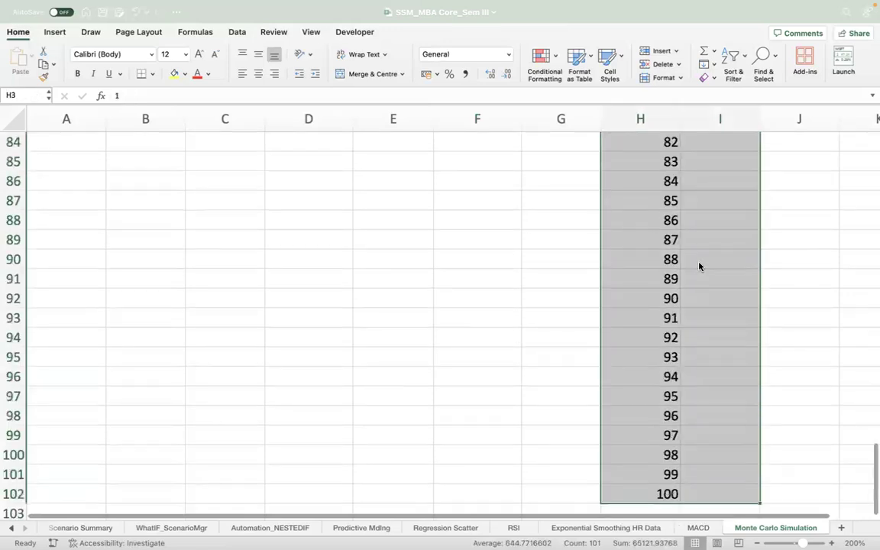
click(237, 32)
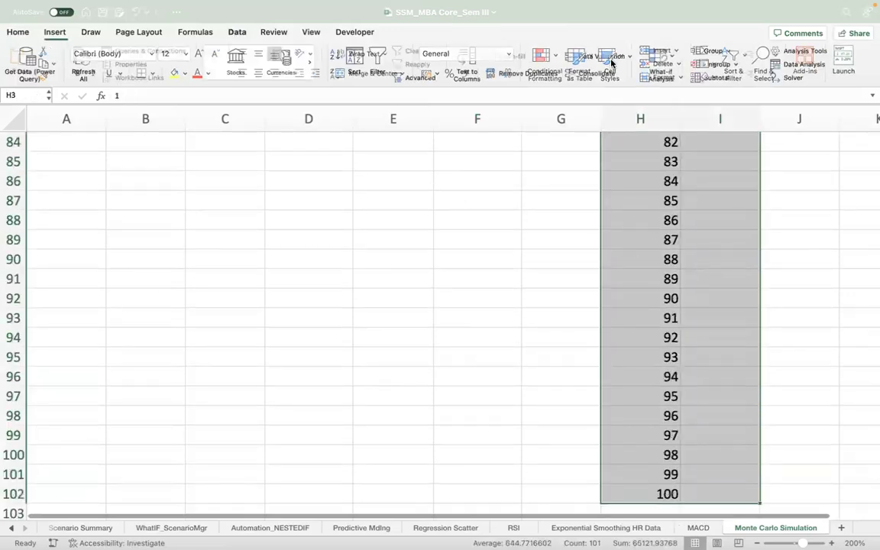
click(662, 59)
click(678, 104)
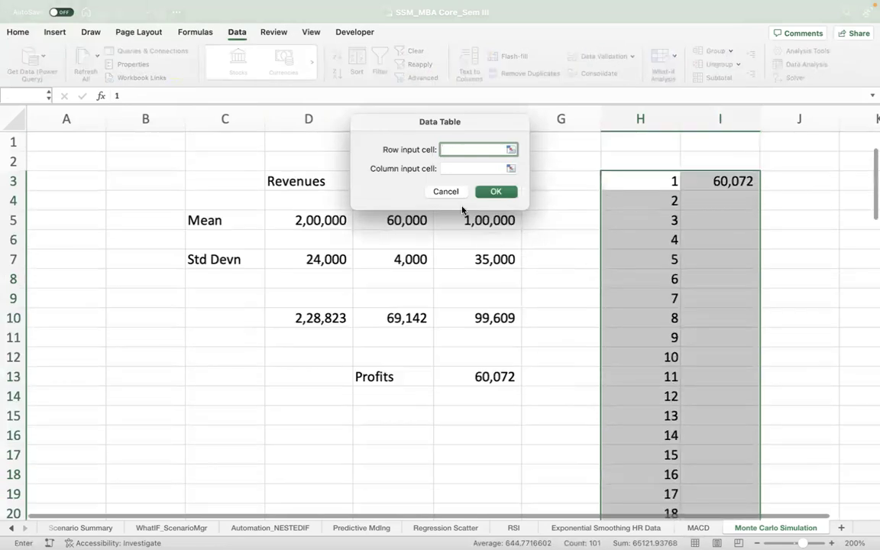
click(470, 171)
click(550, 223)
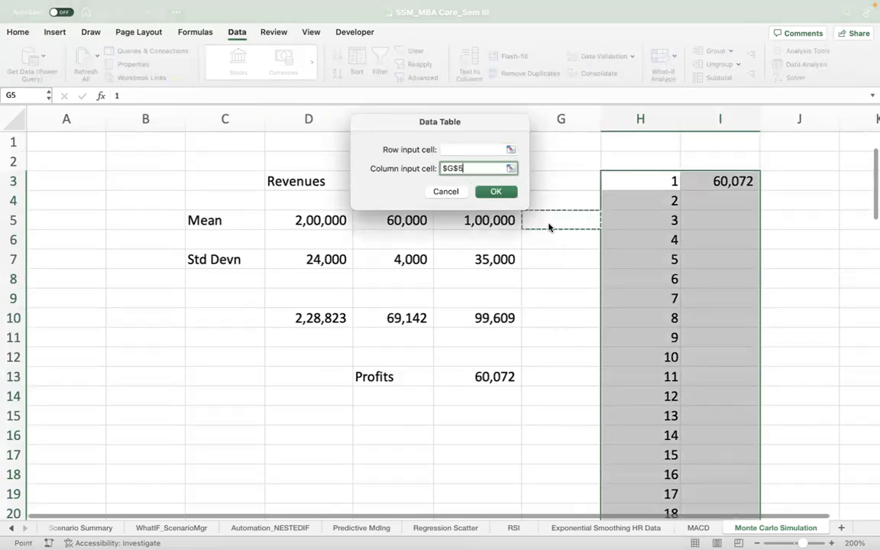
click(493, 194)
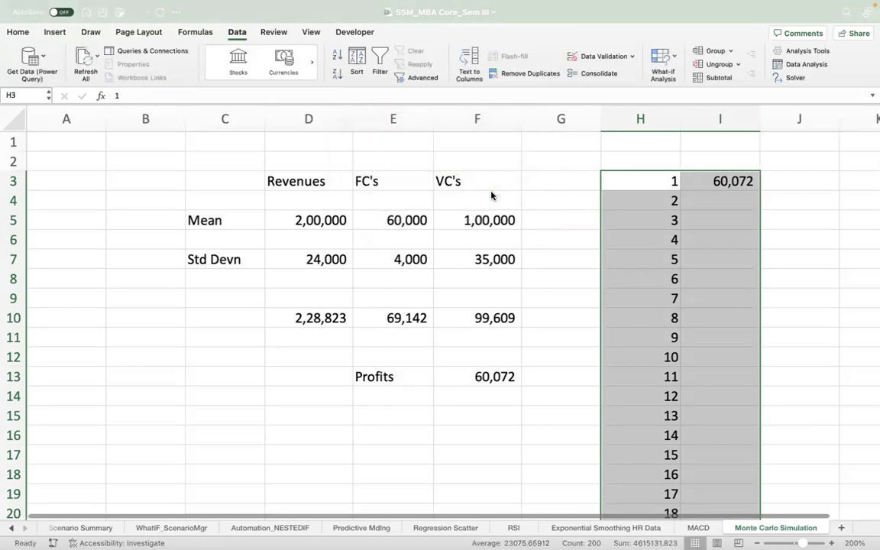
Recalculate to fill I3:I102 with 100 simulated profits, formatted as comma style with no decimals.
click(207, 33)
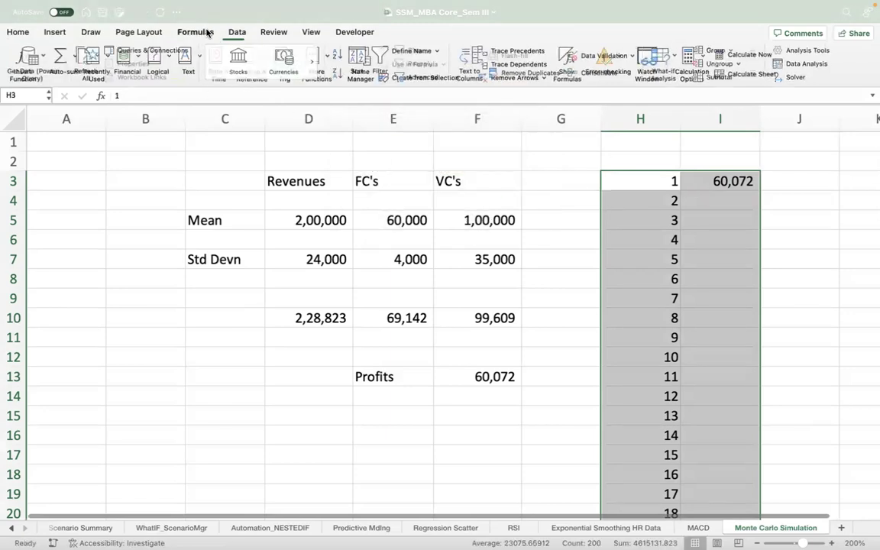
click(733, 56)
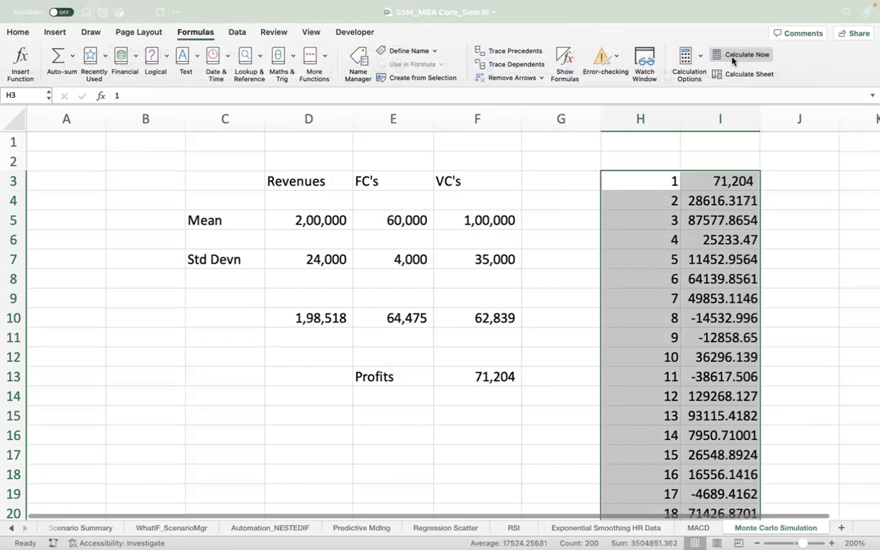
click(732, 180)
key(ctrl+shift+Down)
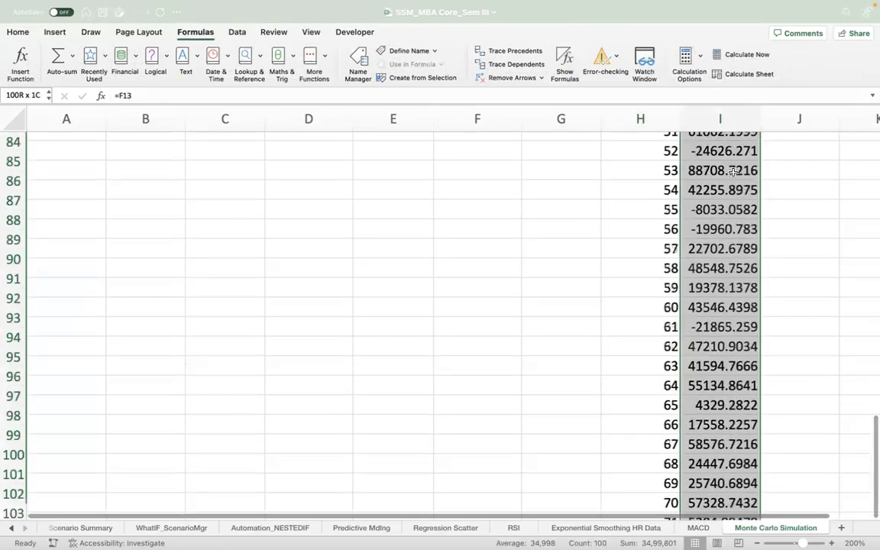
click(13, 33)
click(464, 75)
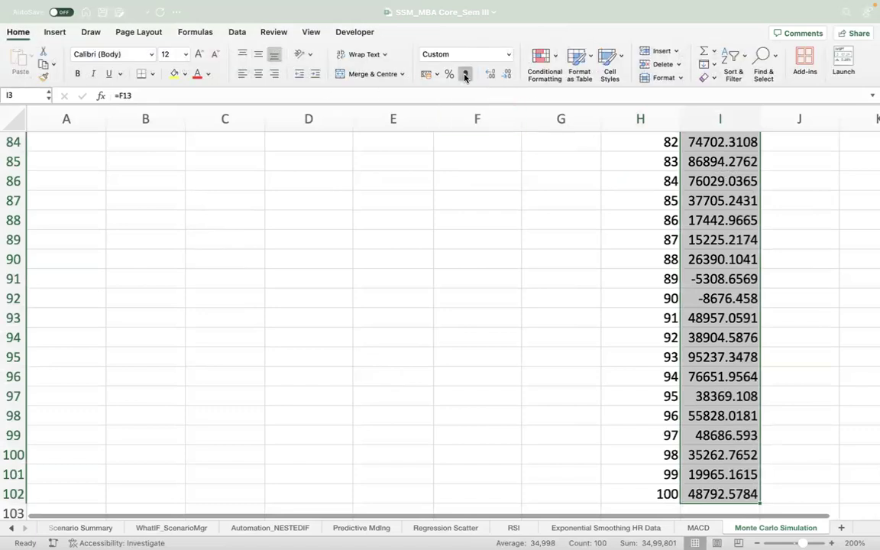
click(505, 74)
click(505, 74)
click(525, 399)
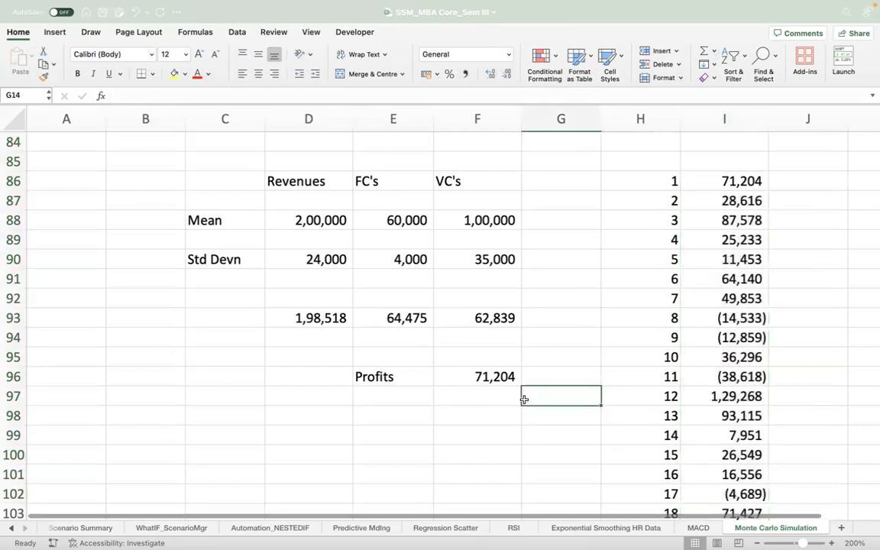
Recalculate with F9 three times to draw new simulated profits.
click(420, 425)
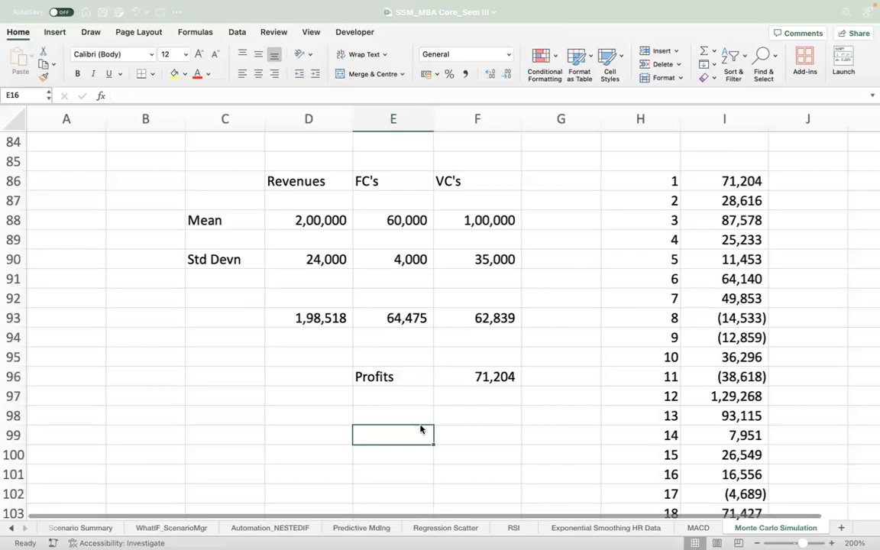
key(F9)
key(F9)
key(F9)
key(F9)
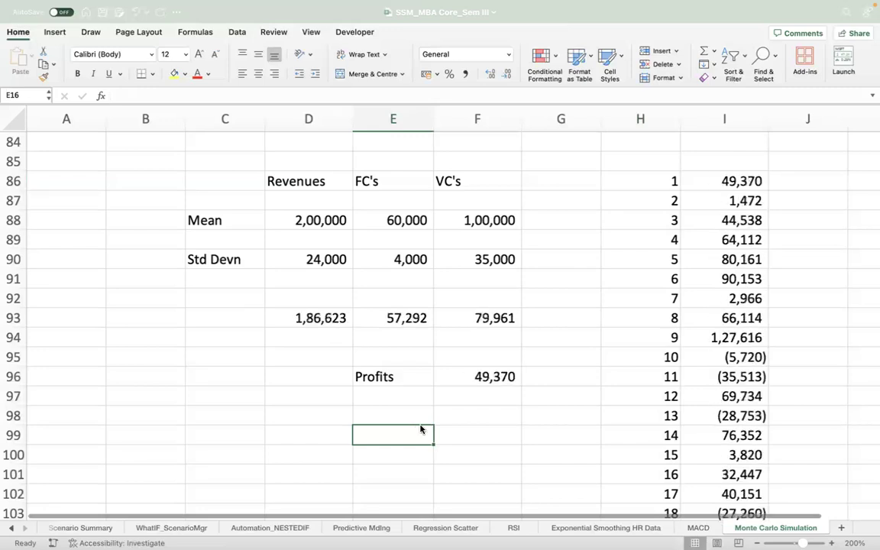
key(F9)
key(F9)
key(F9)
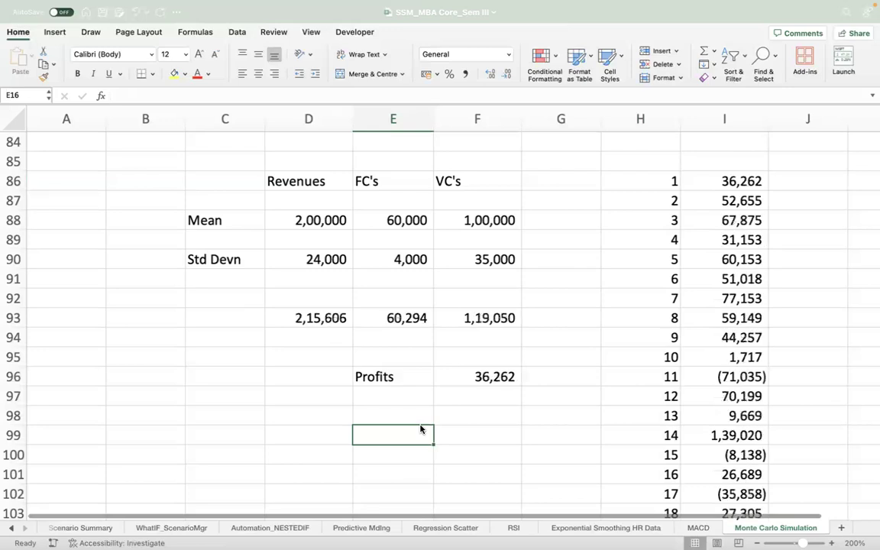
key(F9)
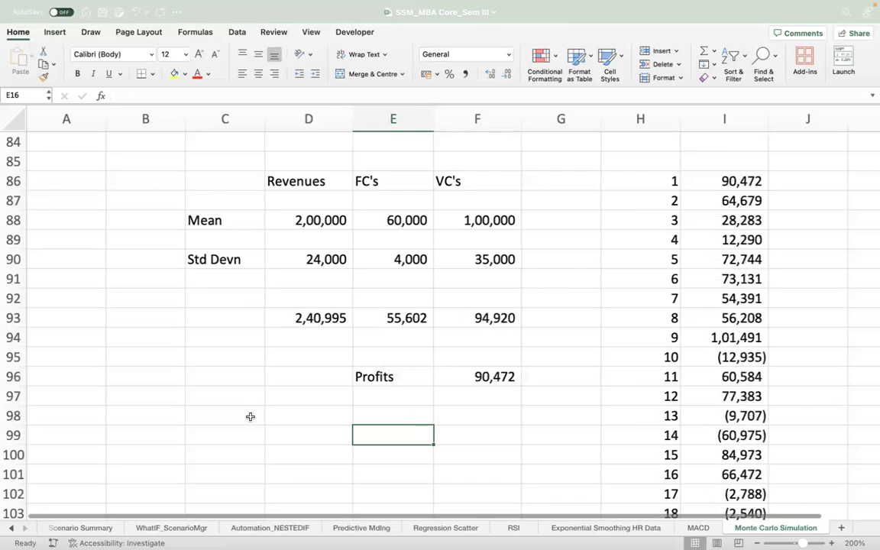
click(236, 442)
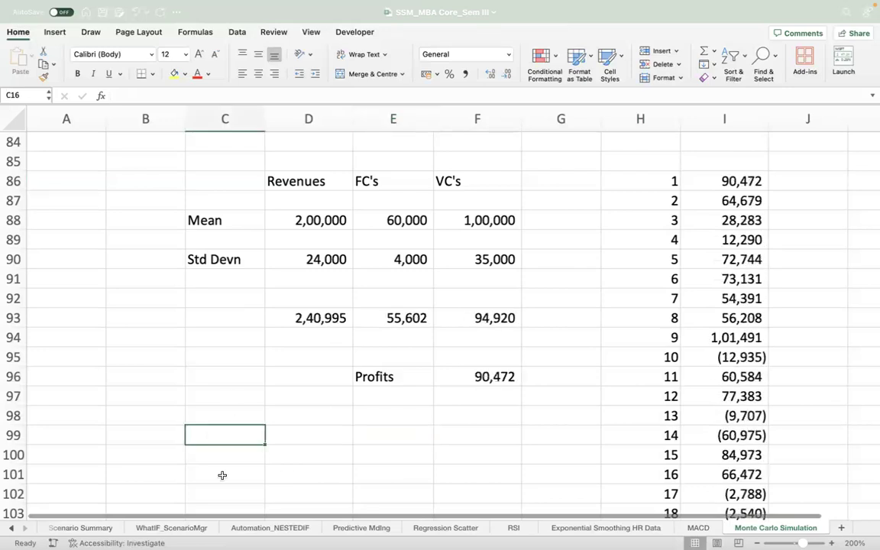
Label C16 'Mean' and enter =AVERAGE(I3:I102) in D16, currently showing 37,912.
text(Mean)
key(Tab)
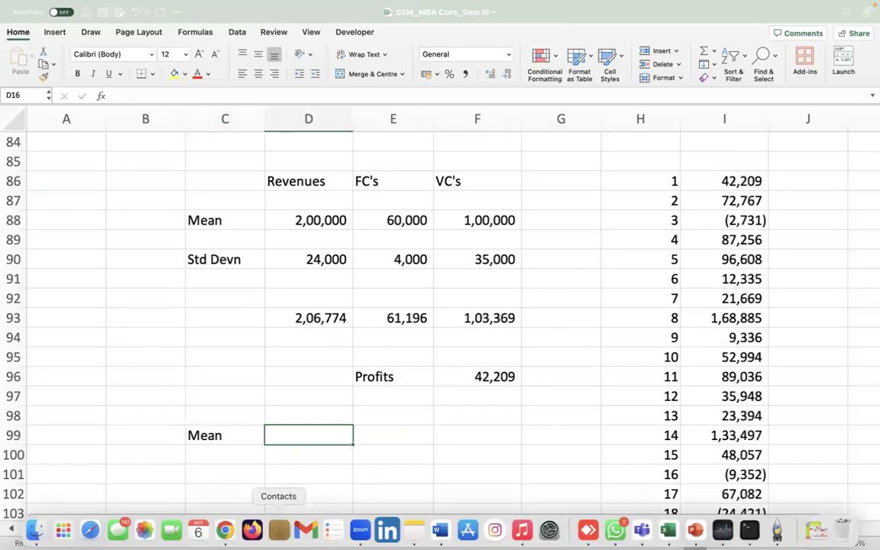
text(=aver)
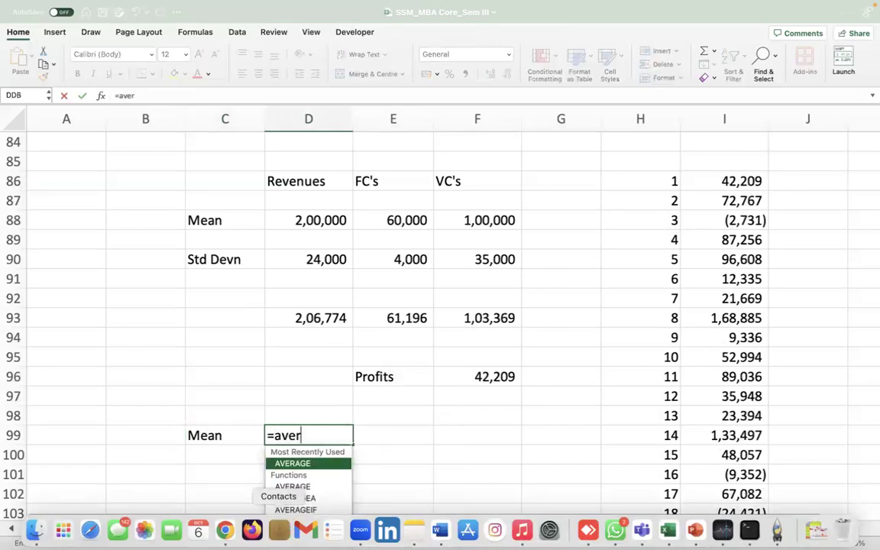
text(age()
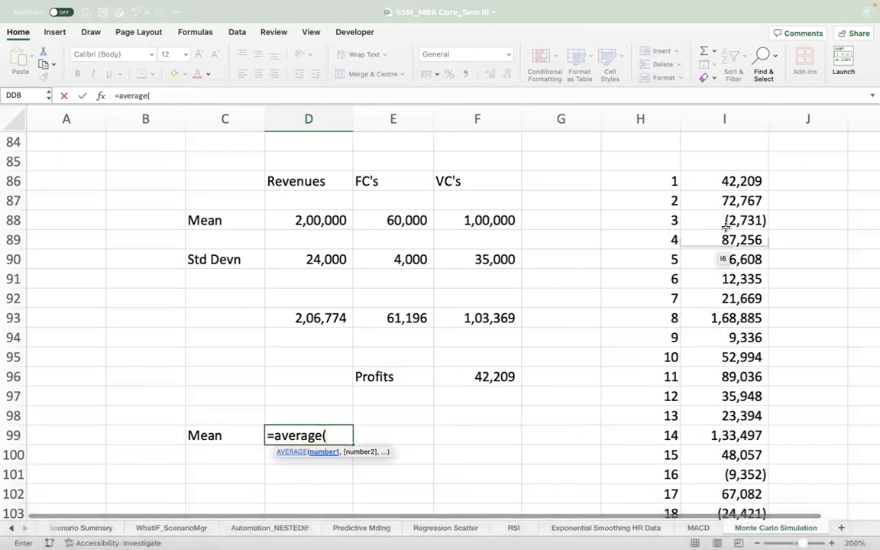
click(728, 183)
key(super+shift+Down)
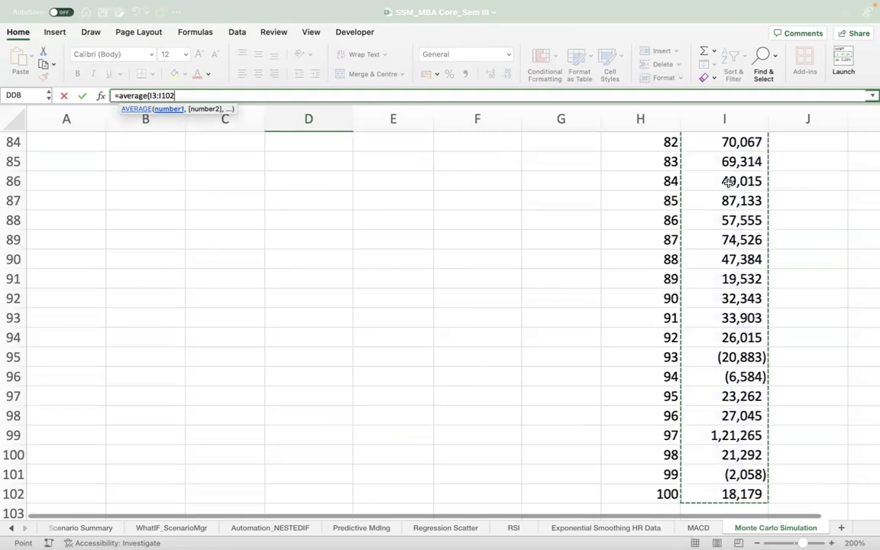
text())
key(Return)
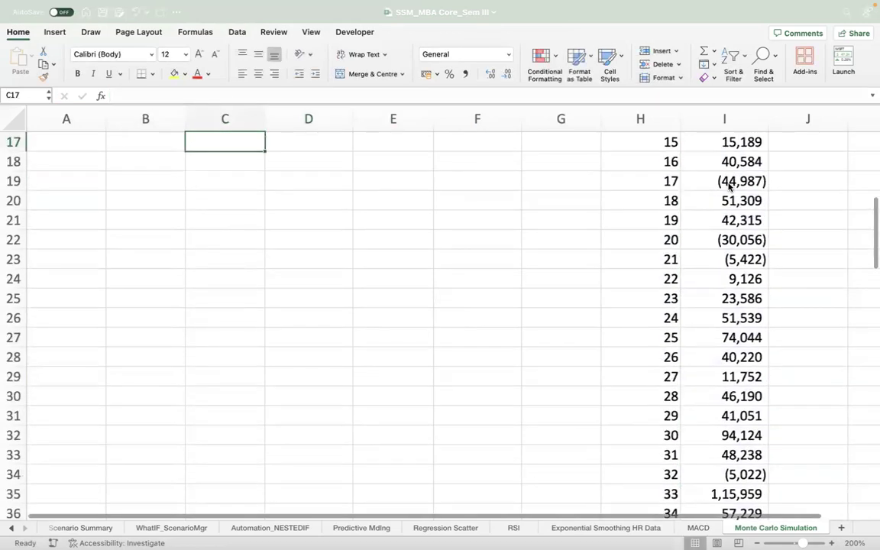
key(Up)
key(Up)
key(Up)
key(Up)
key(Up)
key(Up)
key(Up)
key(Up)
key(Up)
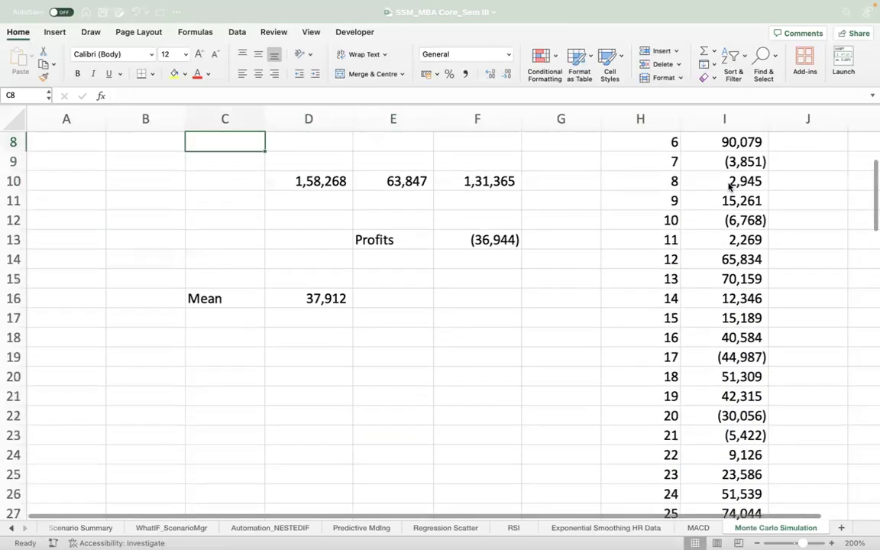
key(Down)
key(Down)
key(Down)
key(Down)
key(Down)
key(Down)
key(Down)
key(Down)
key(Down)
key(Down)
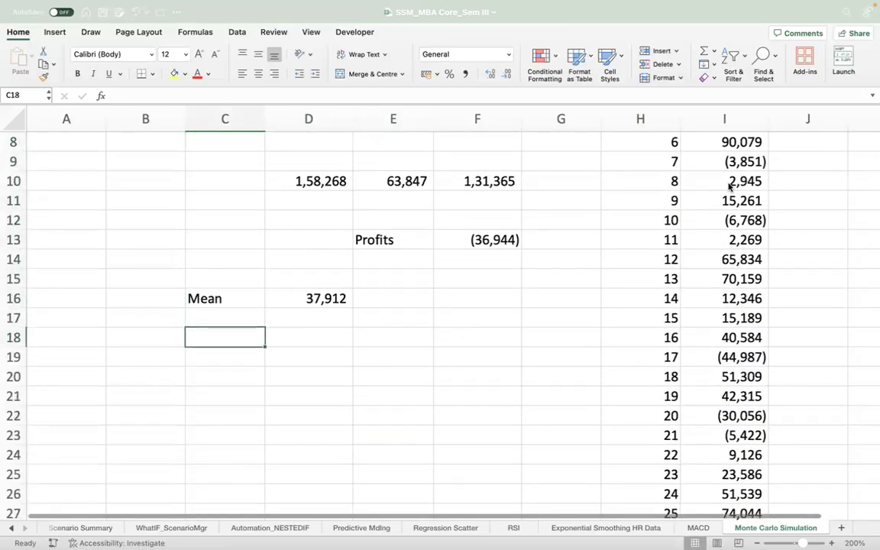
Label C18 'Std Devn' and enter =STDEV.S(I3:I102) in D18.
text(Std De)
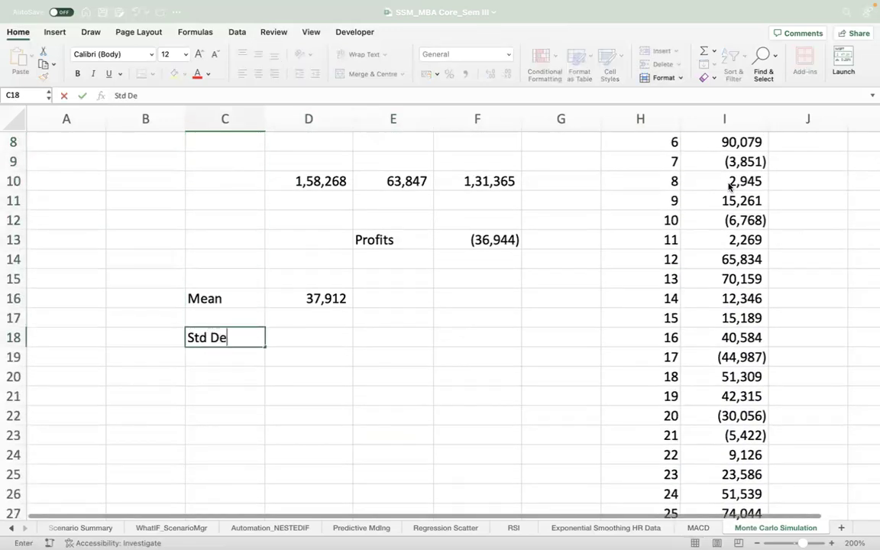
text(vn)
key(Tab)
text(=stde)
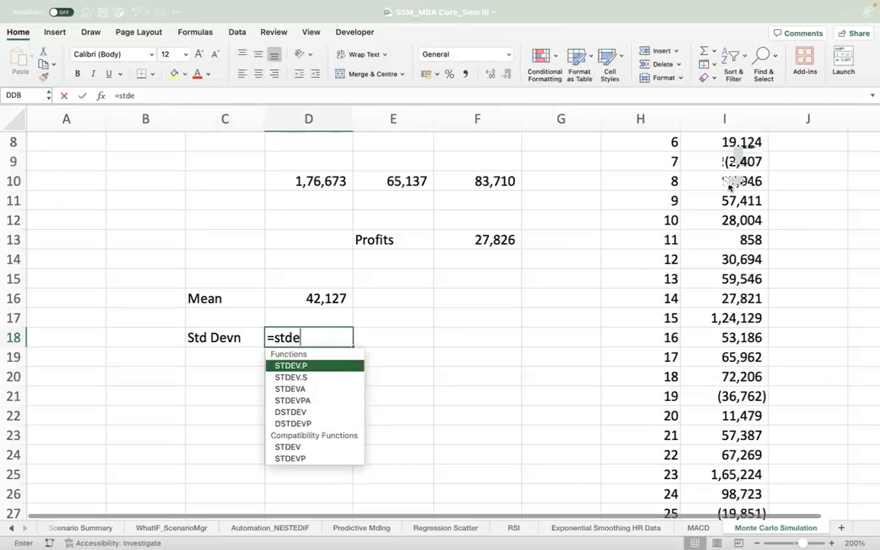
text(v.s()
key(Right)
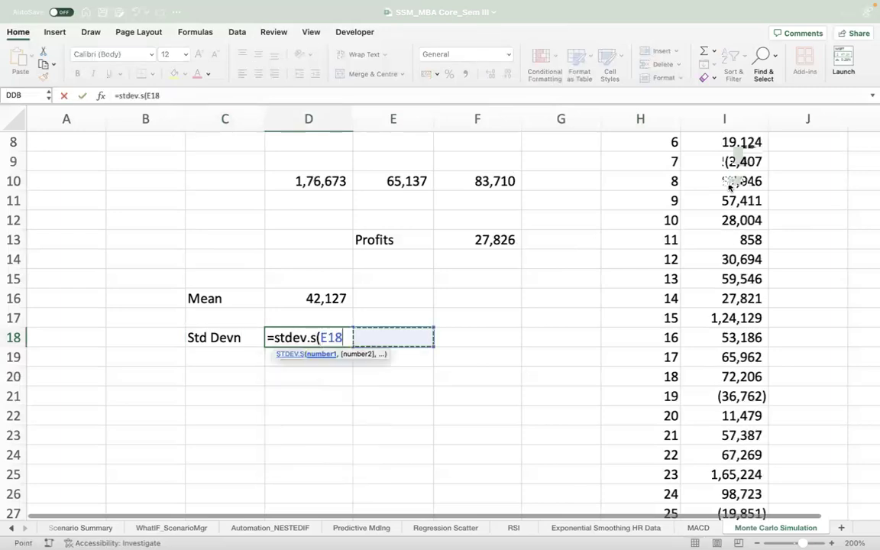
key(Right)
key(Right)
key(Right)
key(Right)
key(Up)
key(ctrl+Up)
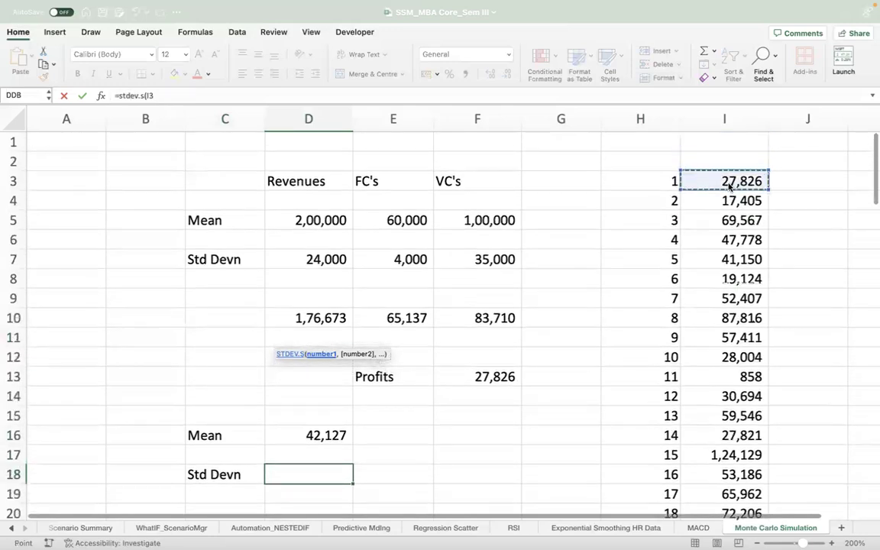
key(ctrl+shift+Down)
key(Return)
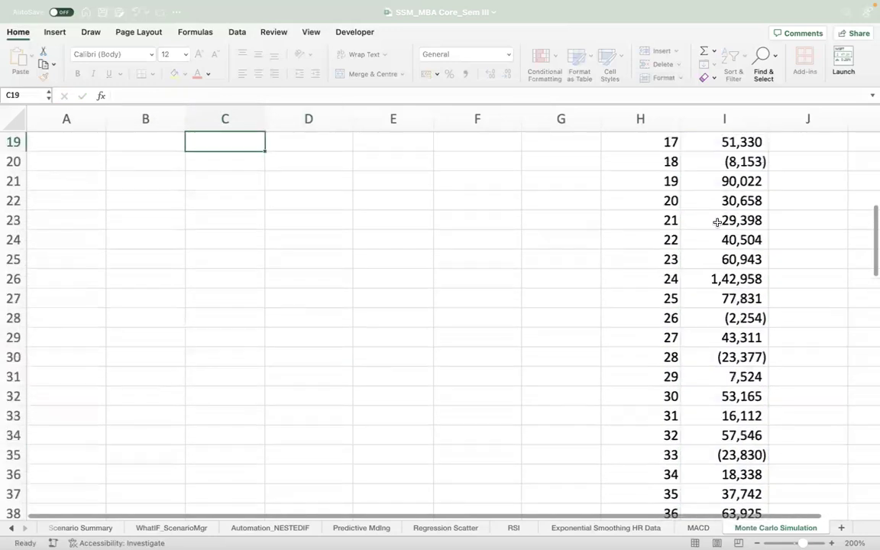
Format the standard deviation as comma style with no decimals, showing 43,021.
scroll(566, 248, up, 10)
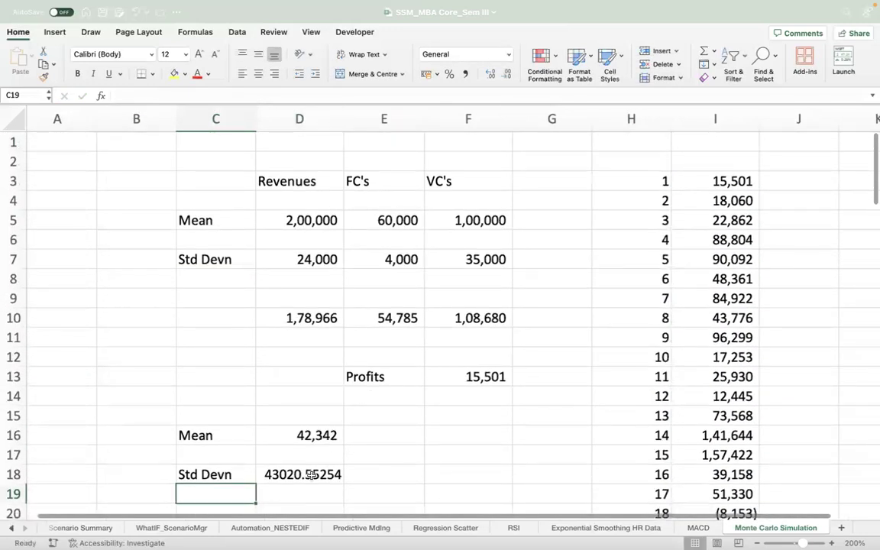
click(312, 475)
click(465, 74)
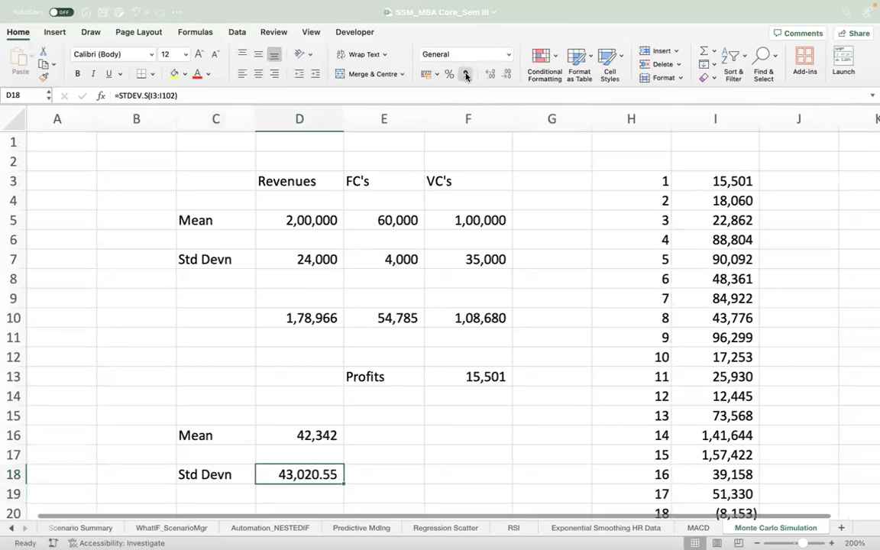
click(508, 76)
click(508, 76)
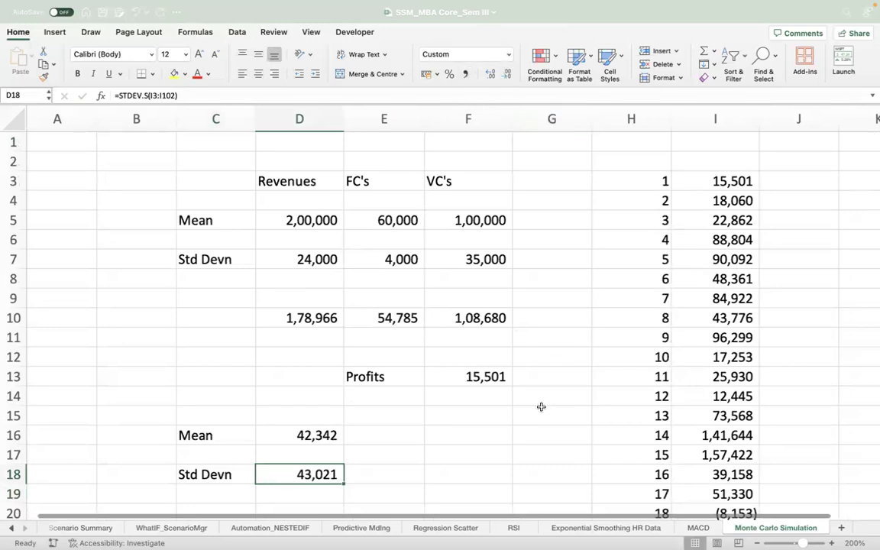
scroll(330, 438, down, 4)
click(223, 404)
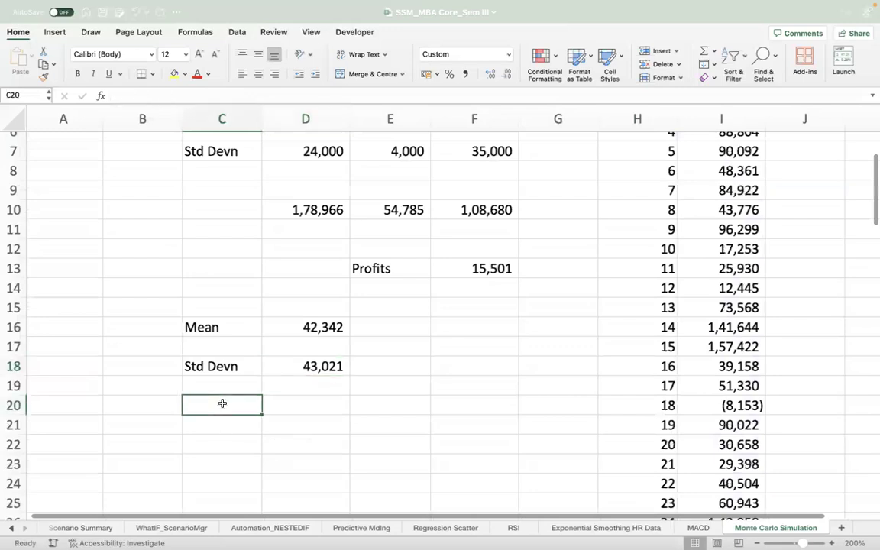
Label C20 'Risk' and enter =COUNTIF(I3:I102,"<0") in D20 to count loss-making simulations.
text(M)
key(BackSpace)
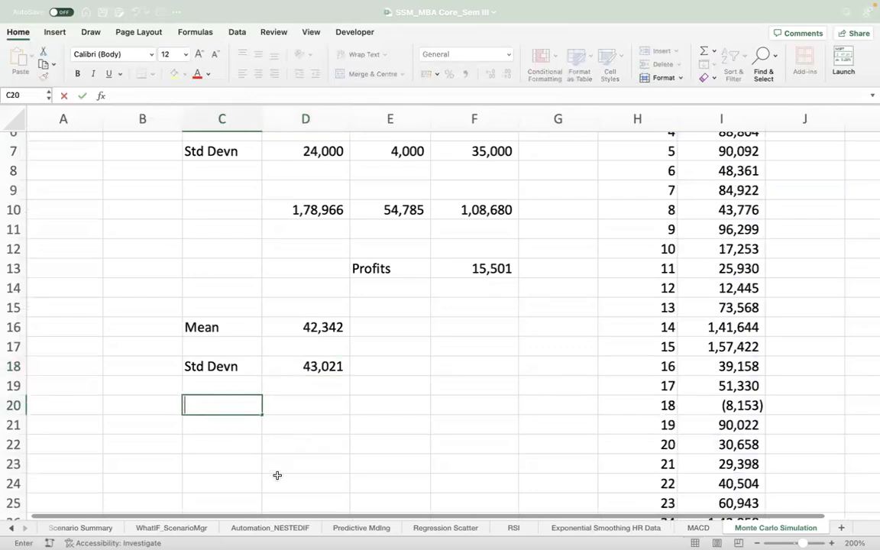
text(Risk)
key(Tab)
text(=co)
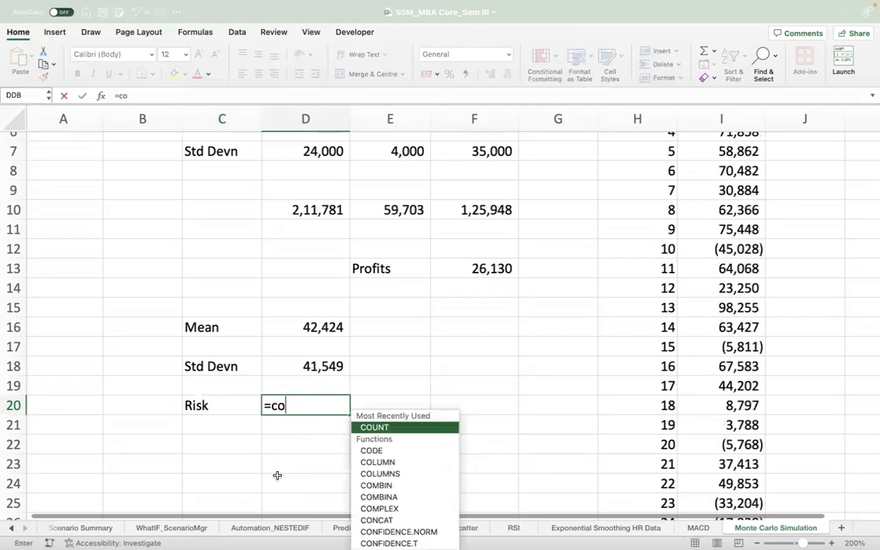
text(untif()
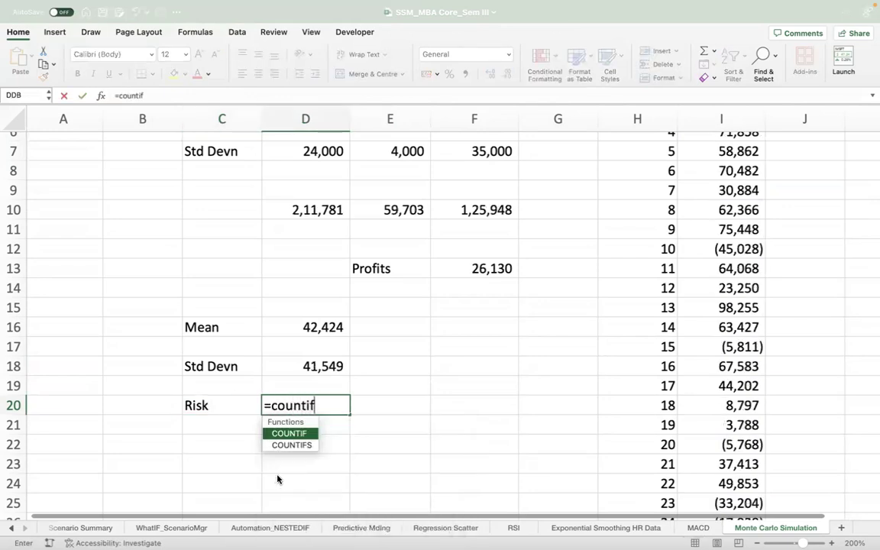
key(Right)
key(Right)
key(Right)
key(Right)
key(Right)
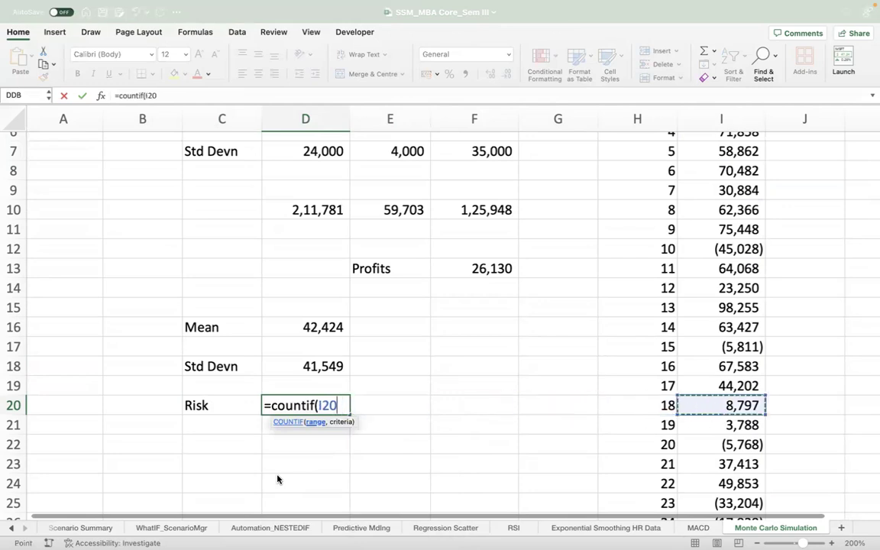
key(super+Up)
key(Down)
key(Up)
key(shift+super+Down)
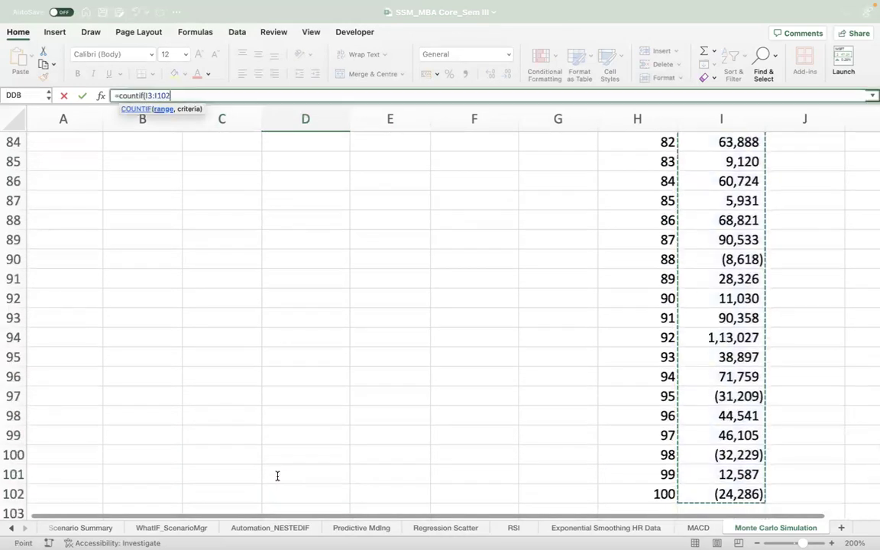
text(,)
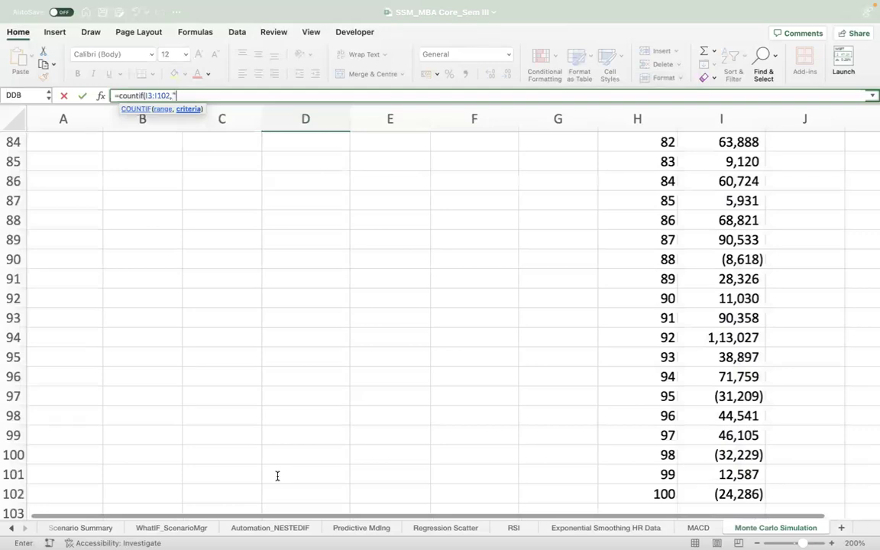
text("<0"))
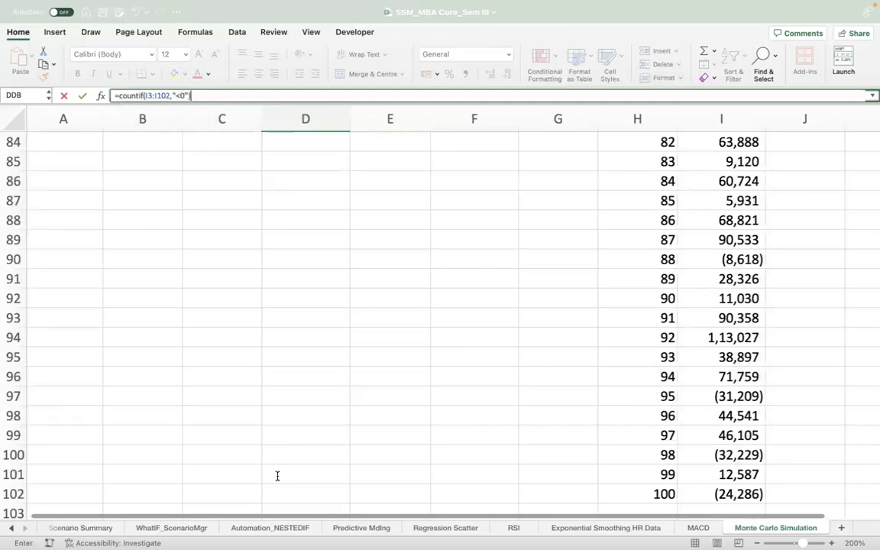
key(Return)
Divide the Risk count by 100 and show it as a percentage, currently 19%.
scroll(304, 349, up, 5)
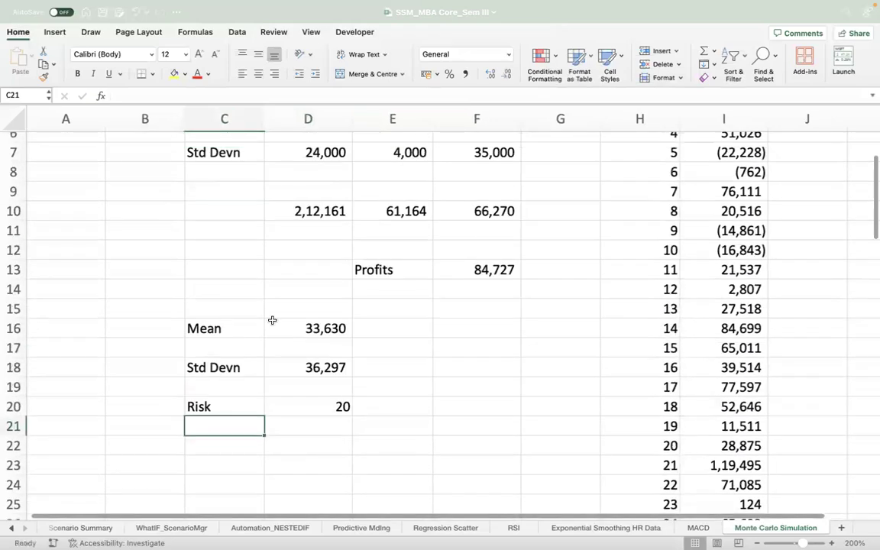
click(320, 400)
click(217, 95)
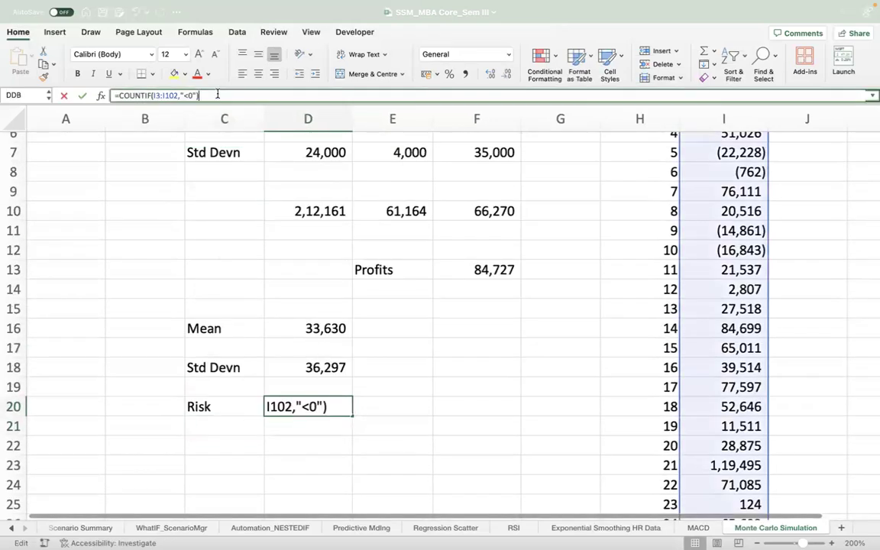
text(/100)
key(Return)
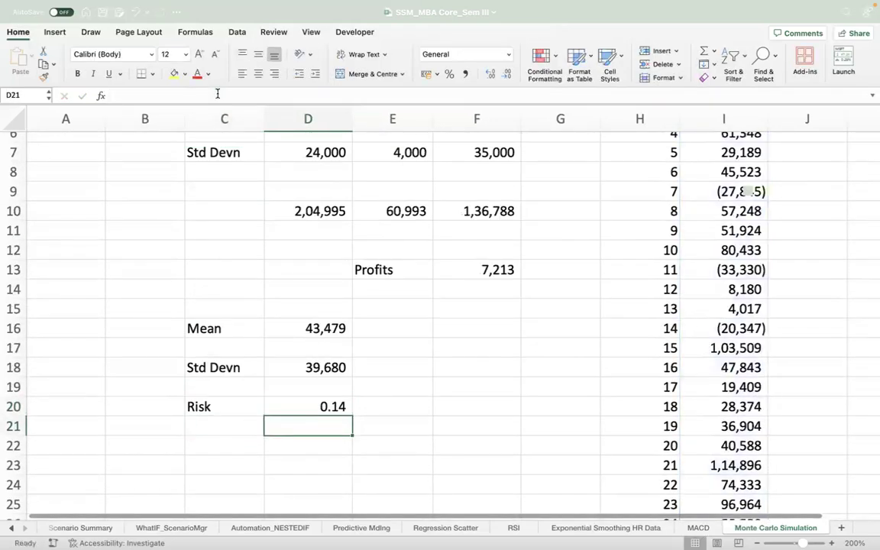
click(321, 397)
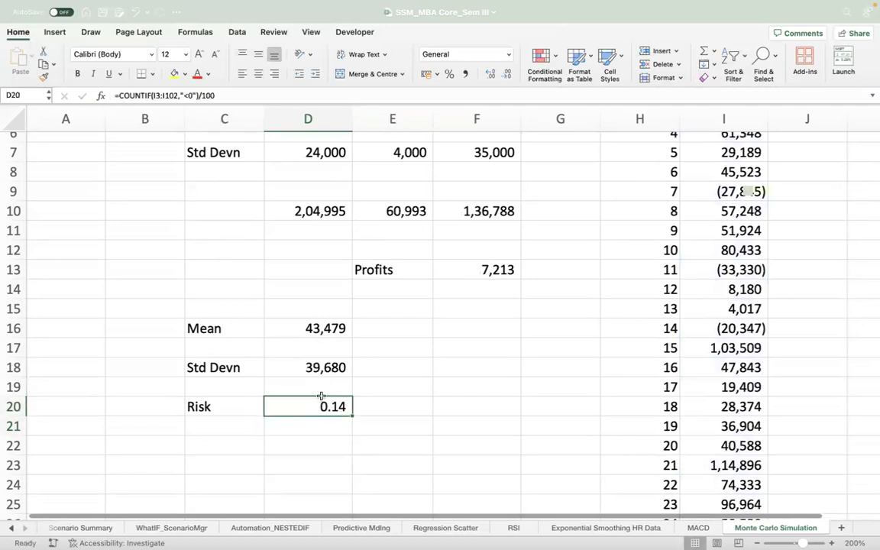
click(451, 74)
Rename the Risk label to 'Risk of Losses'.
click(200, 409)
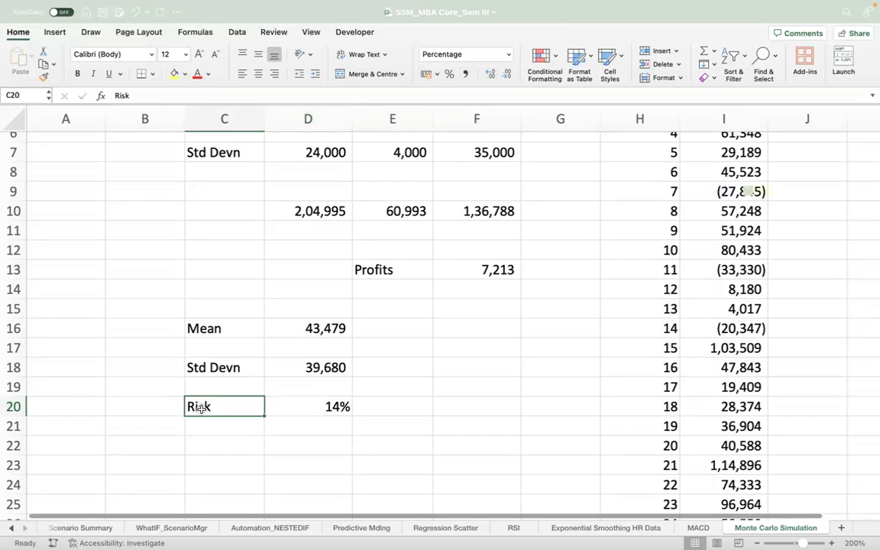
click(149, 95)
text(of Losse)
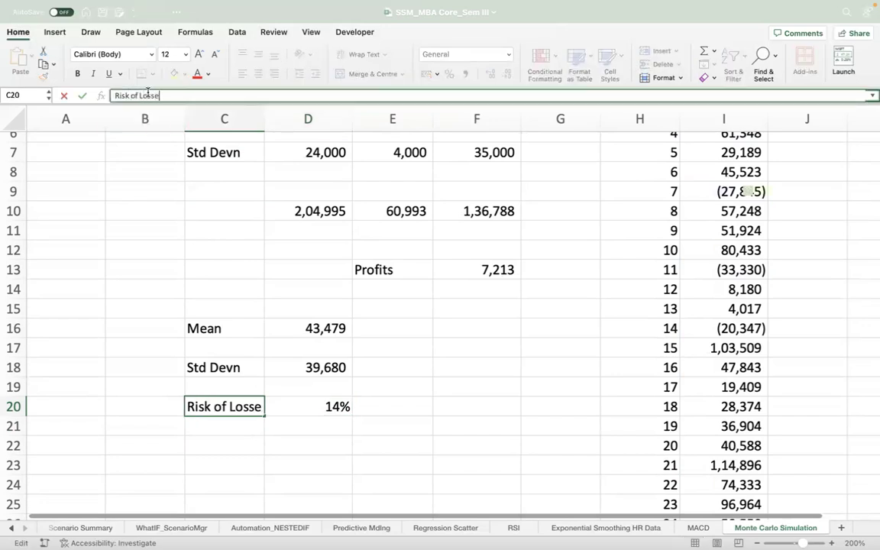
text(s)
key(Return)
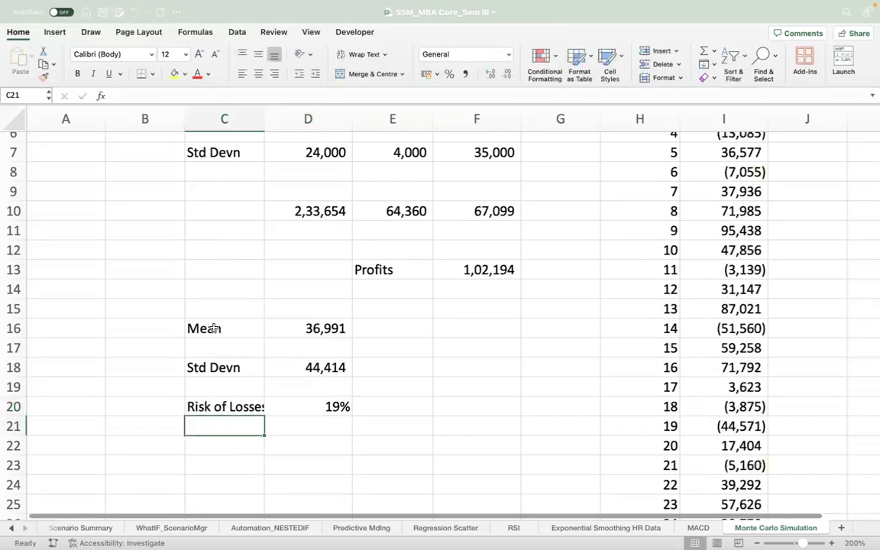
Shrink the C16:D20 summary text two font sizes to 10 point.
drag(203, 329, 338, 406)
click(215, 56)
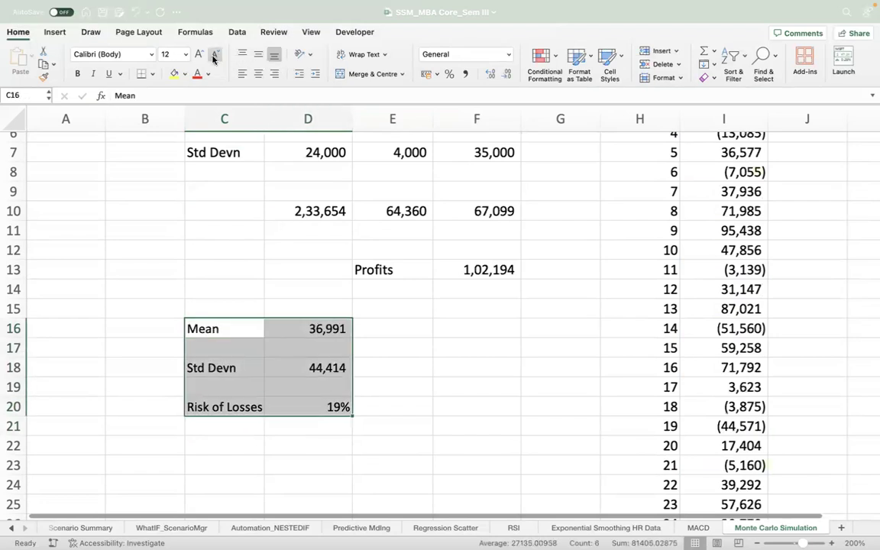
click(214, 59)
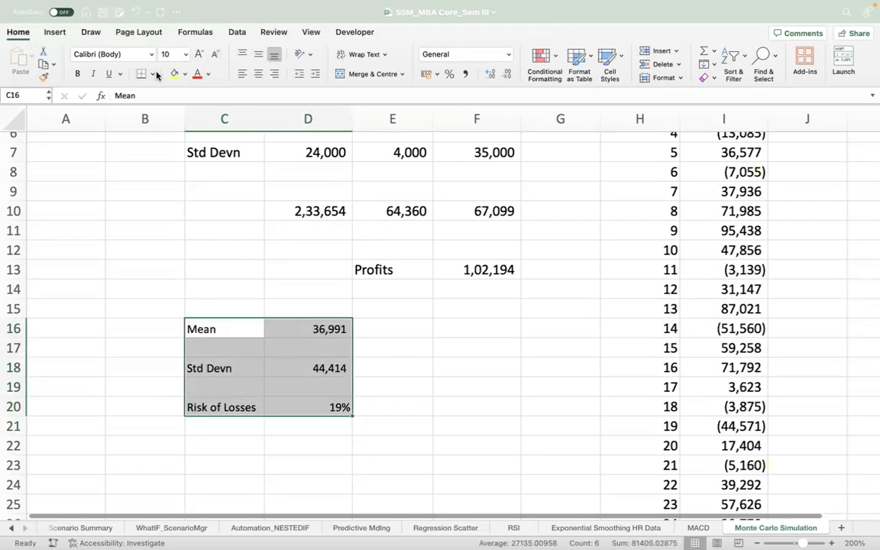
Put a thick box border around the Mean, Std Devn and Risk of Losses block.
click(154, 74)
click(184, 214)
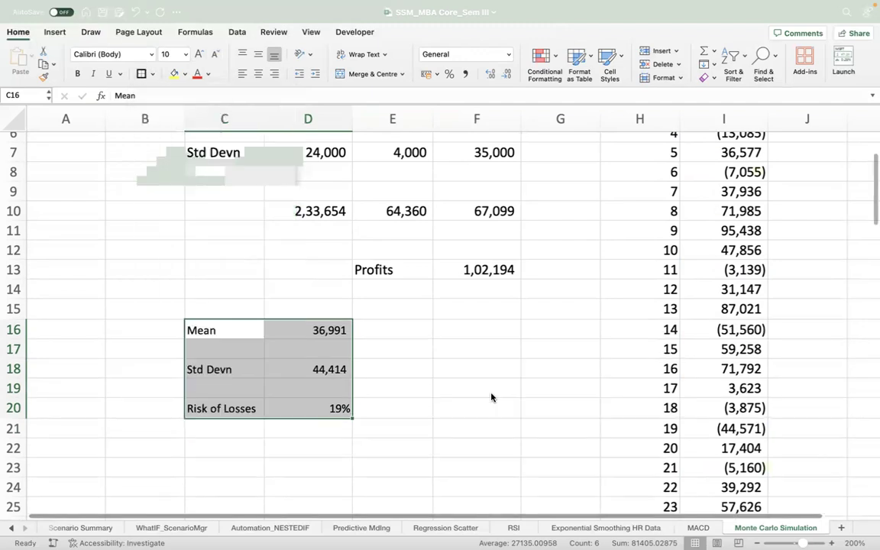
click(491, 394)
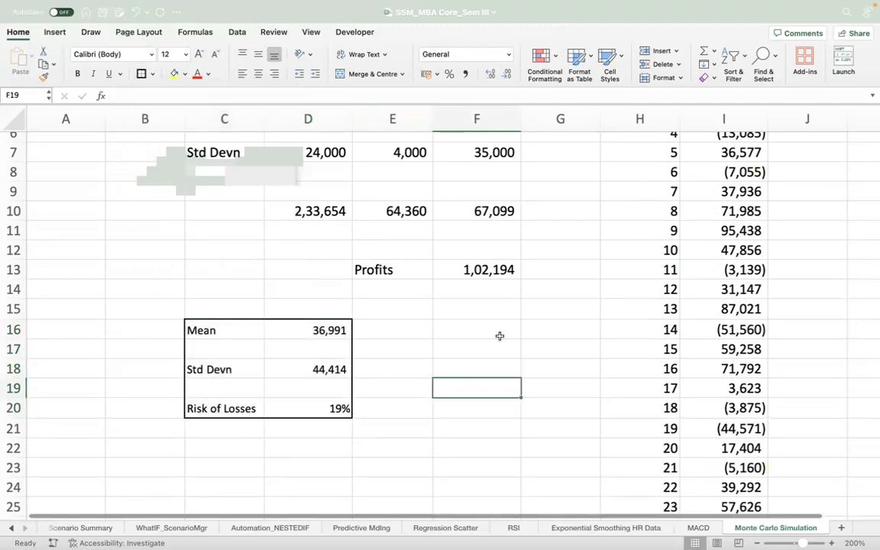
scroll(507, 324, up, 5)
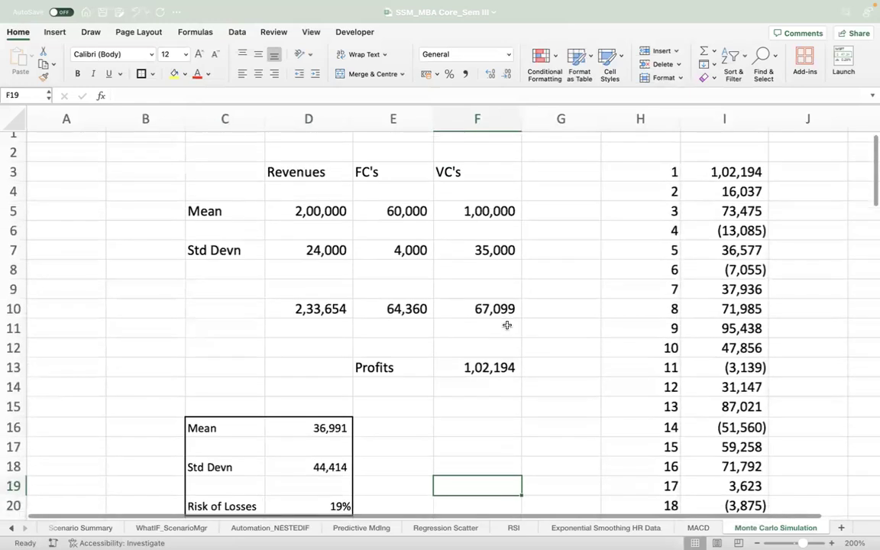
click(501, 368)
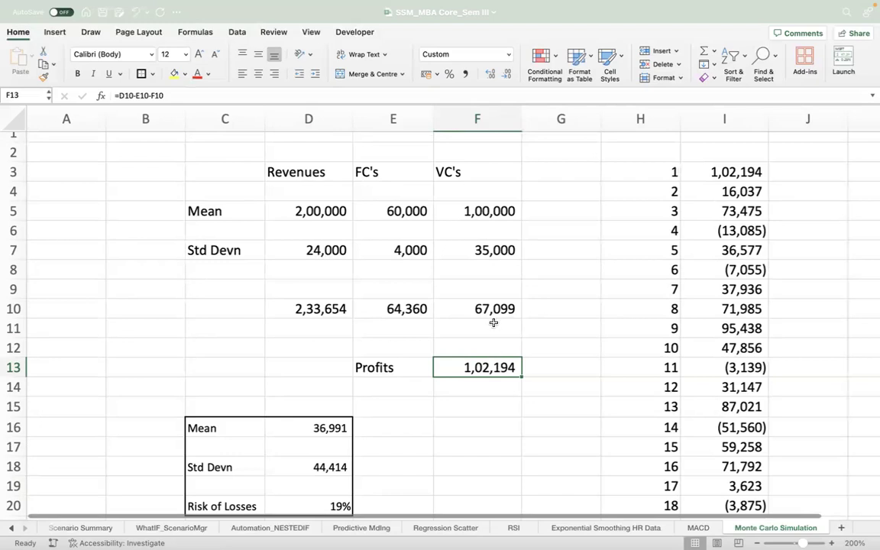
scroll(612, 291, down, 2)
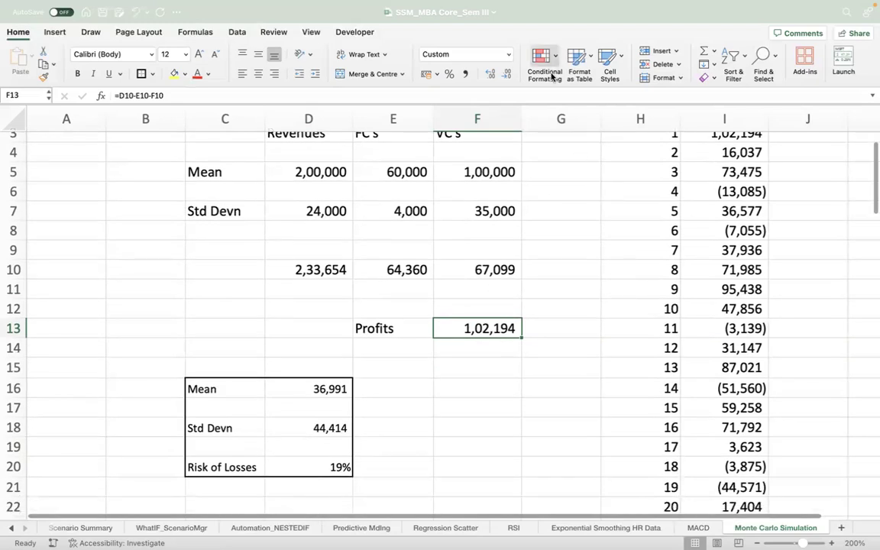